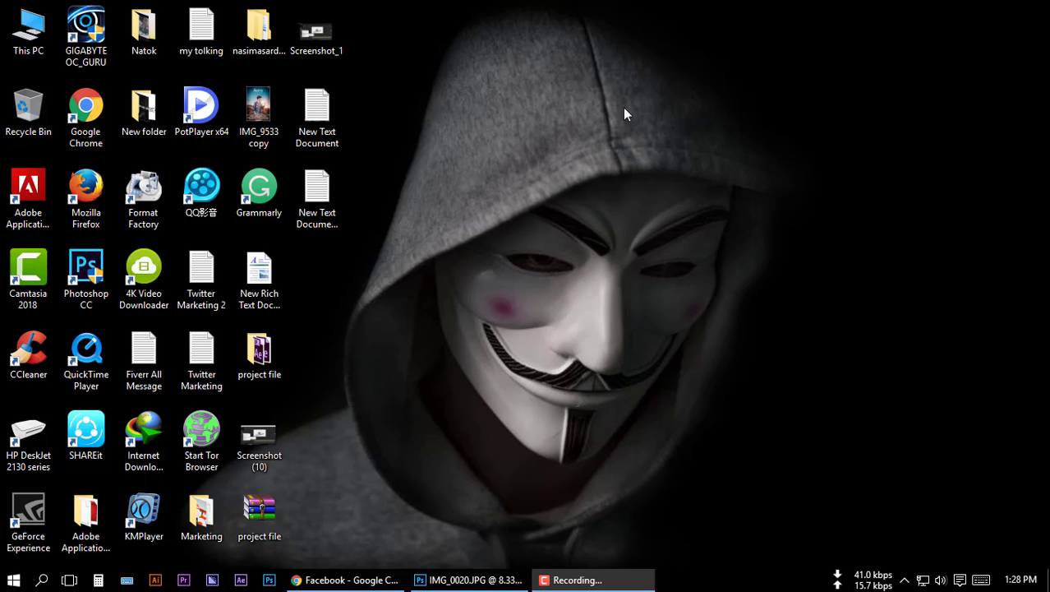
Refresh the desktop icons from the desktop context menu
right_click(625, 114)
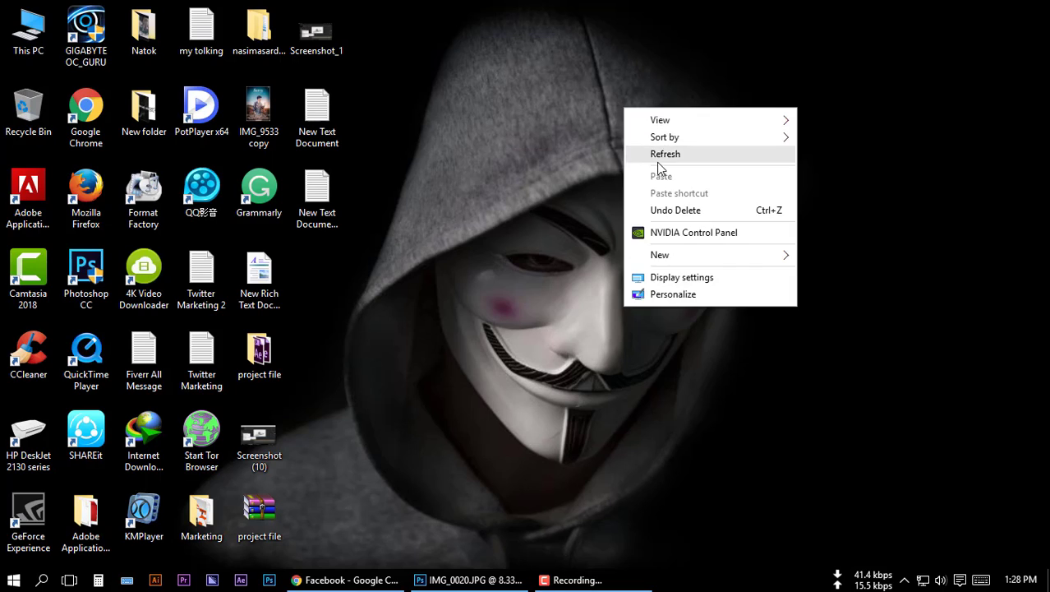
right_click(661, 164)
left_click(698, 201)
right_click(496, 111)
left_click(531, 153)
right_click(531, 153)
left_click(571, 197)
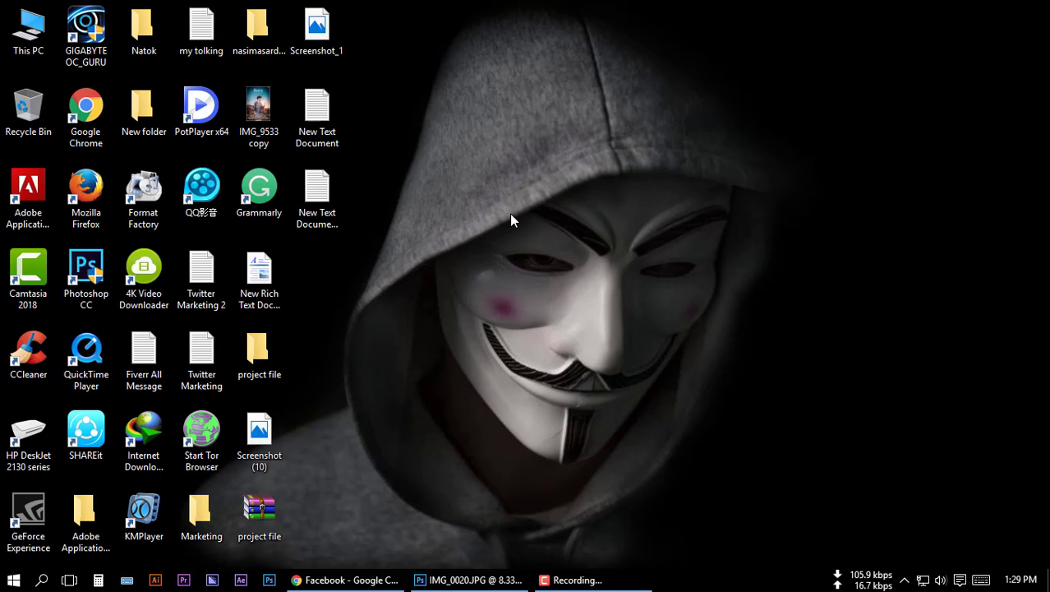
Bring back Photoshop, fit the portrait on screen and commit the pending crop
left_click(468, 579)
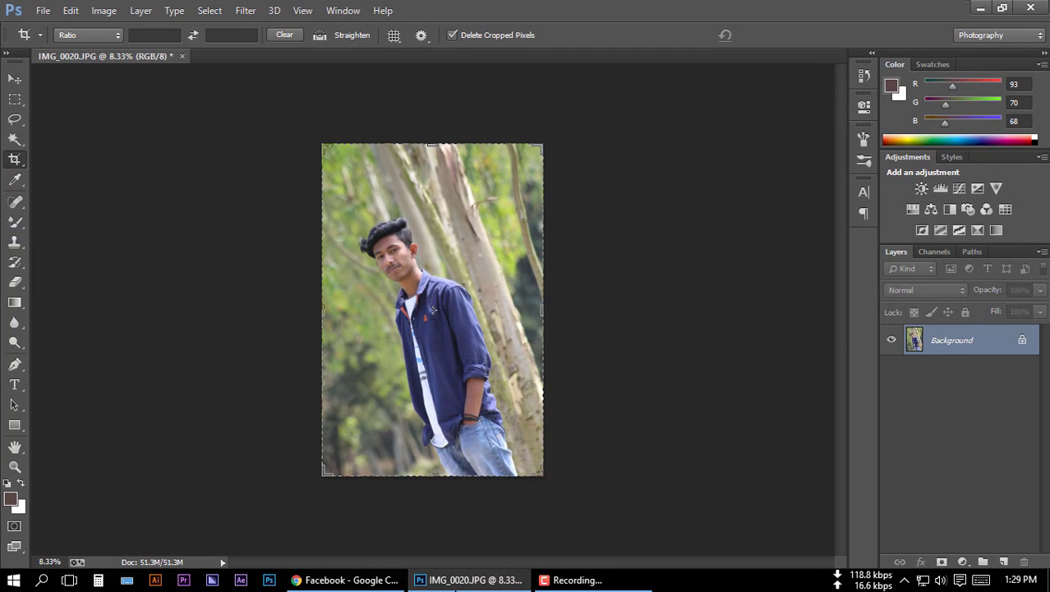
key("ctrl+0")
left_click(433, 309)
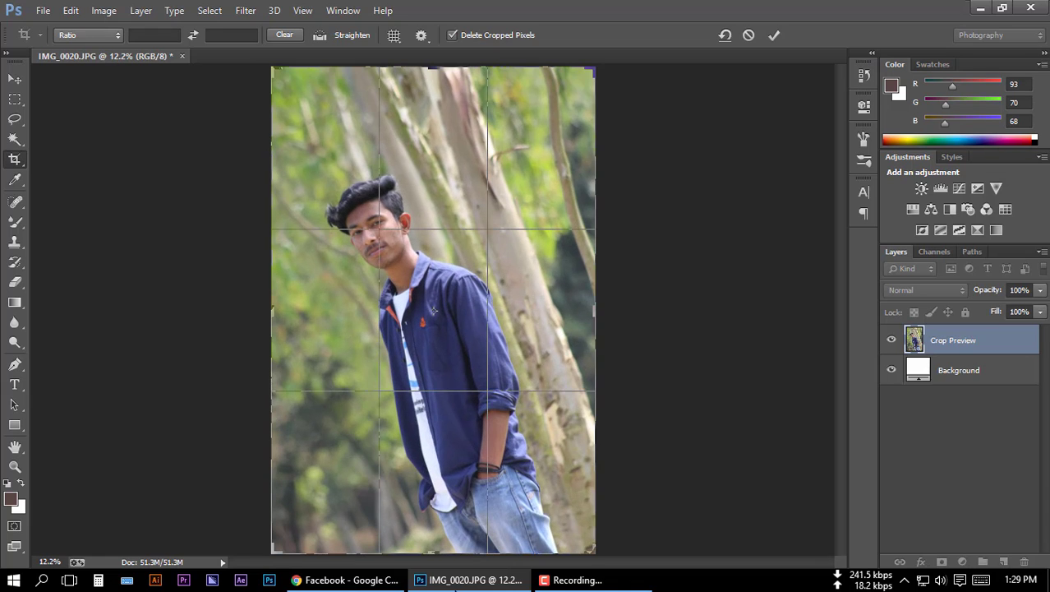
key("Return")
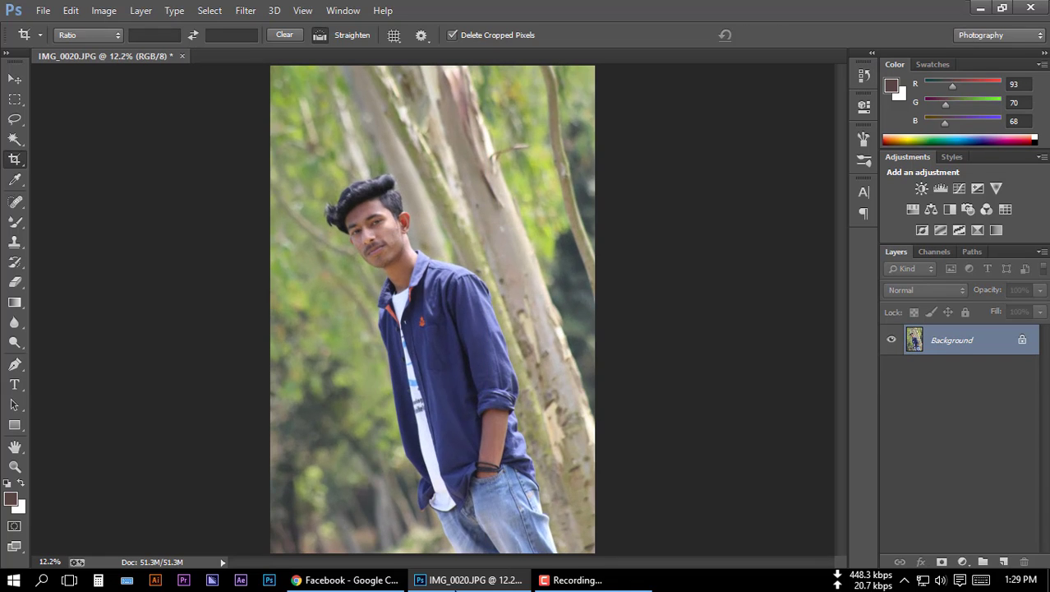
left_click(245, 10)
left_click(246, 99)
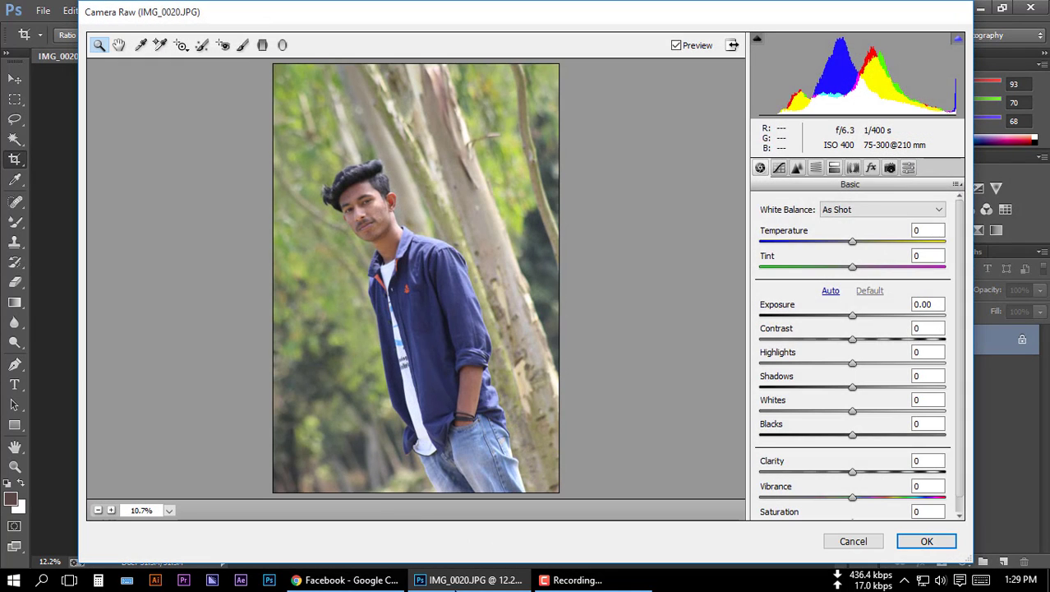
In Camera Raw's HSL Luminance, try raising Reds and Oranges luminance to about +80
left_click(815, 167)
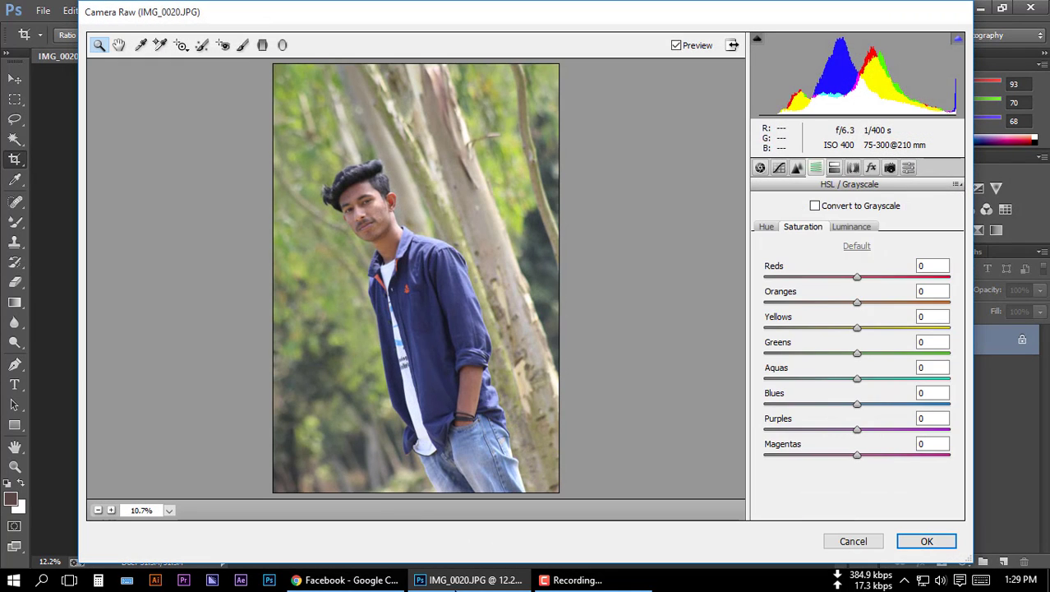
left_click(851, 226)
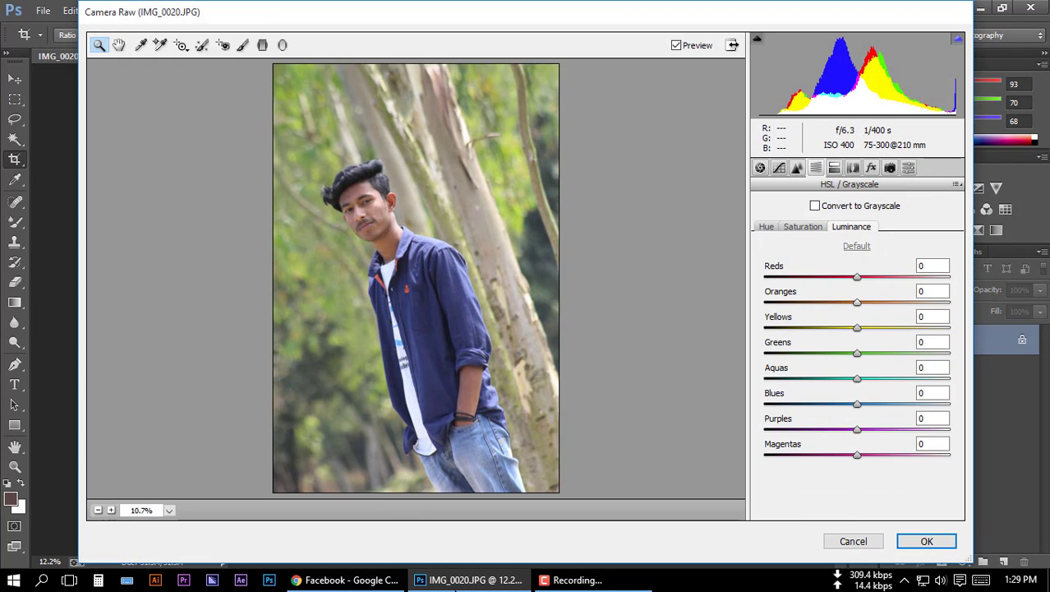
left_click_drag(857, 302, 905, 302)
key("shift+Tab")
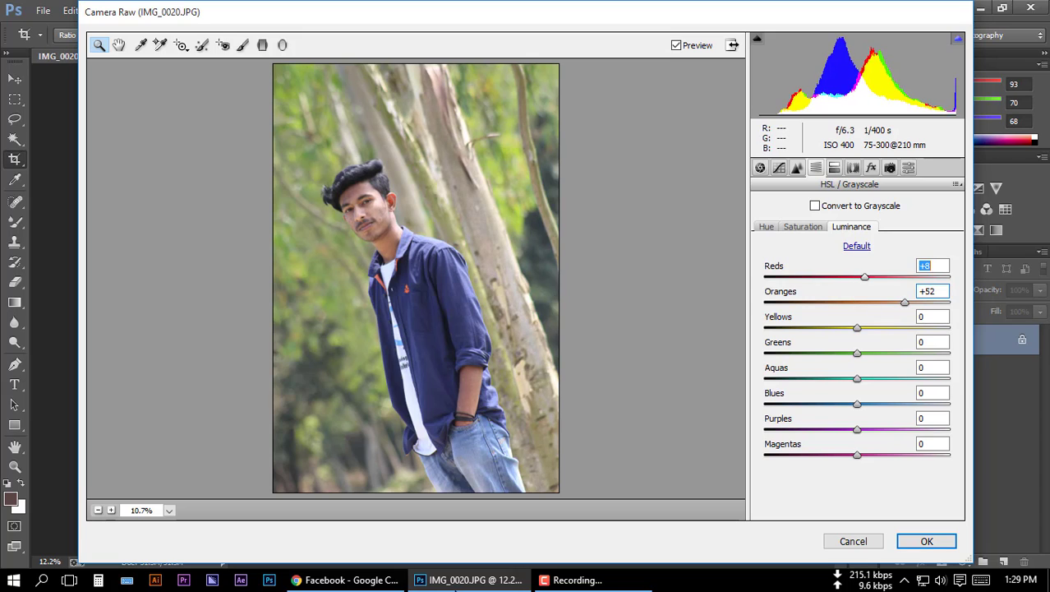
key("shift+Up")
key("shift+Up")
key("shift+Up")
key("shift+Up")
key("shift+Up")
key("shift+Up")
key("Tab")
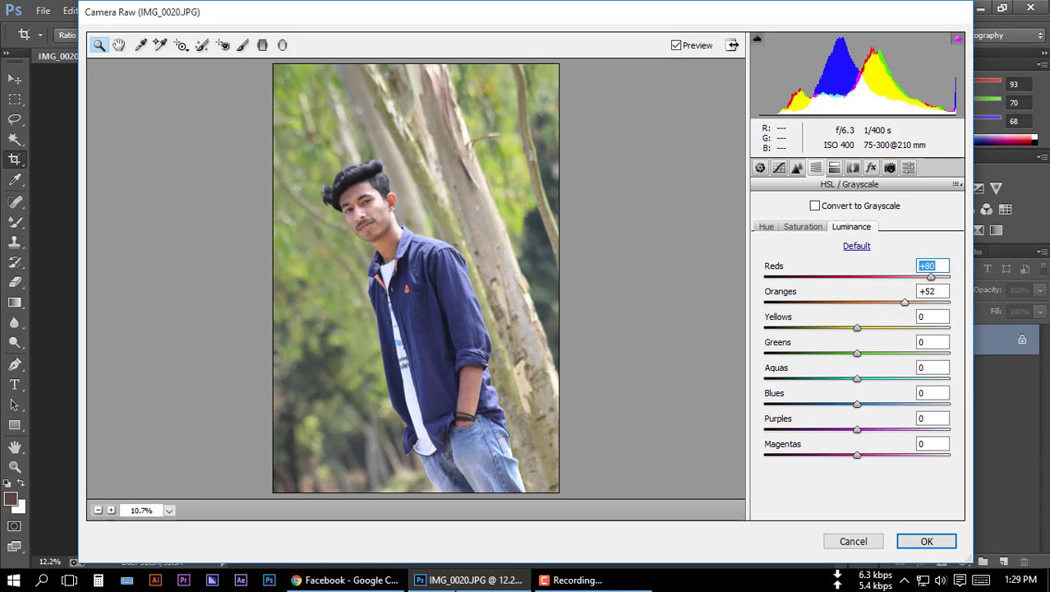
type("80")
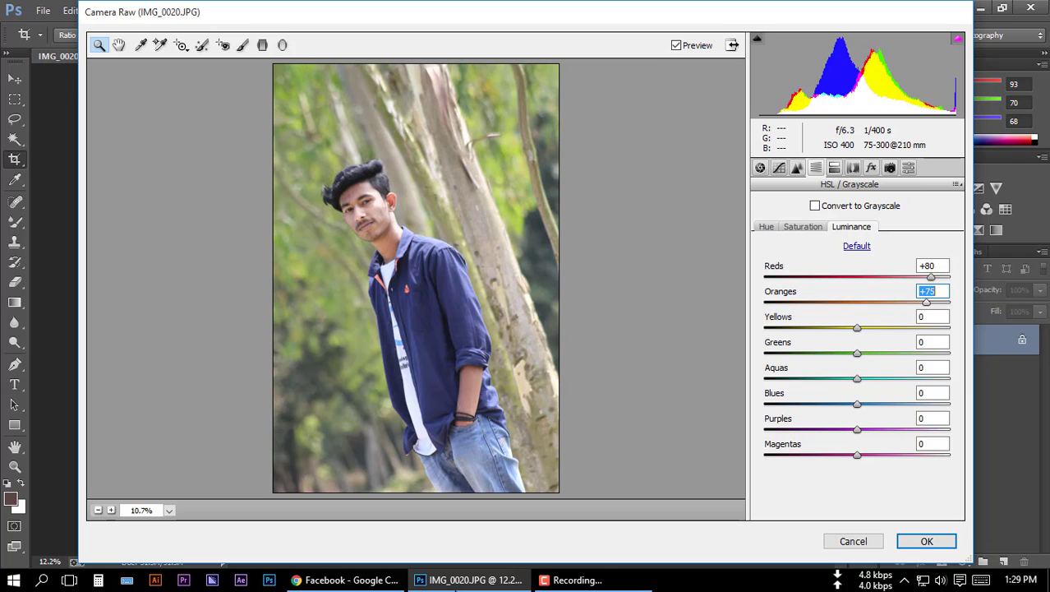
Bring Reds and Oranges luminance down to +43 each and apply the filter
key("shift+Down")
key("Down")
key("Down")
key("Down")
key("shift+Tab")
key("shift+Down")
key("shift+Down")
key("Down")
key("Down")
key("shift+Down")
key("Down")
key("Down")
key("Down")
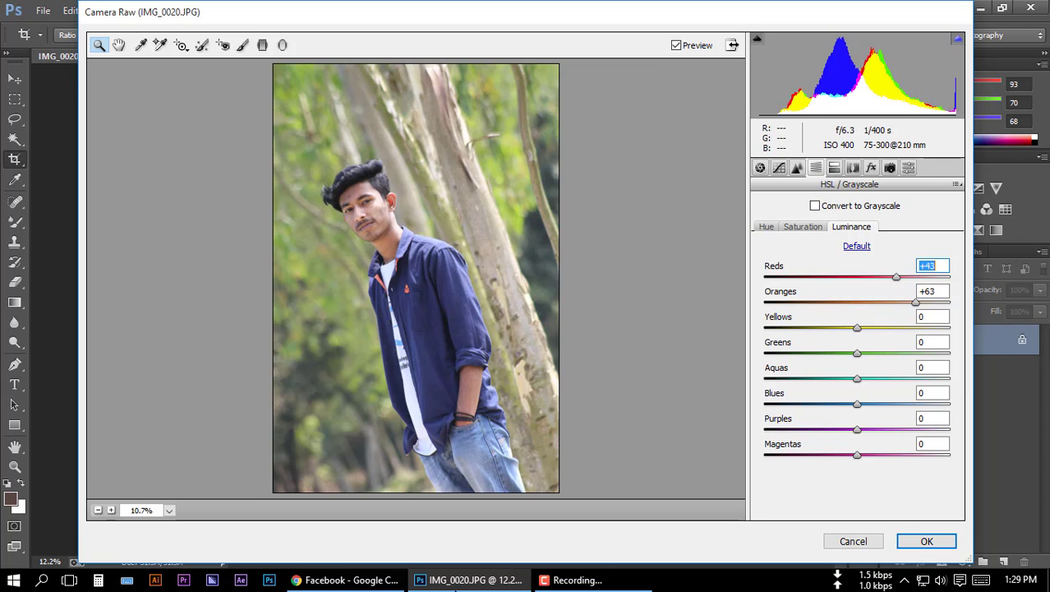
key("Tab")
key("shift+Down")
key("Down")
key("Down")
key("Down")
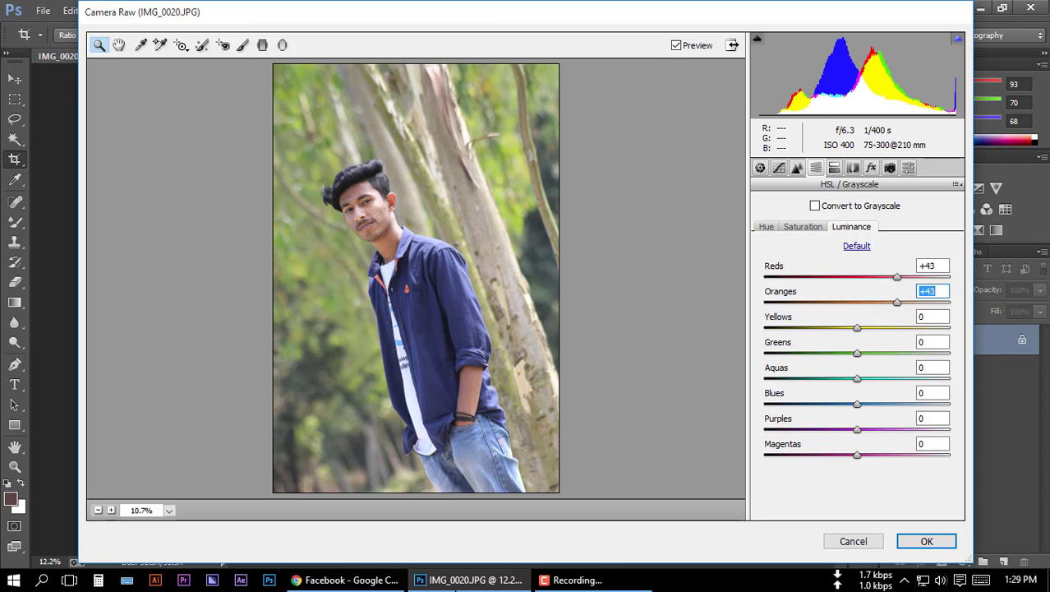
key("Return")
Zoom into the face, choose the Mixer Brush, sample skin tone and set size 70
key("ctrl+plus")
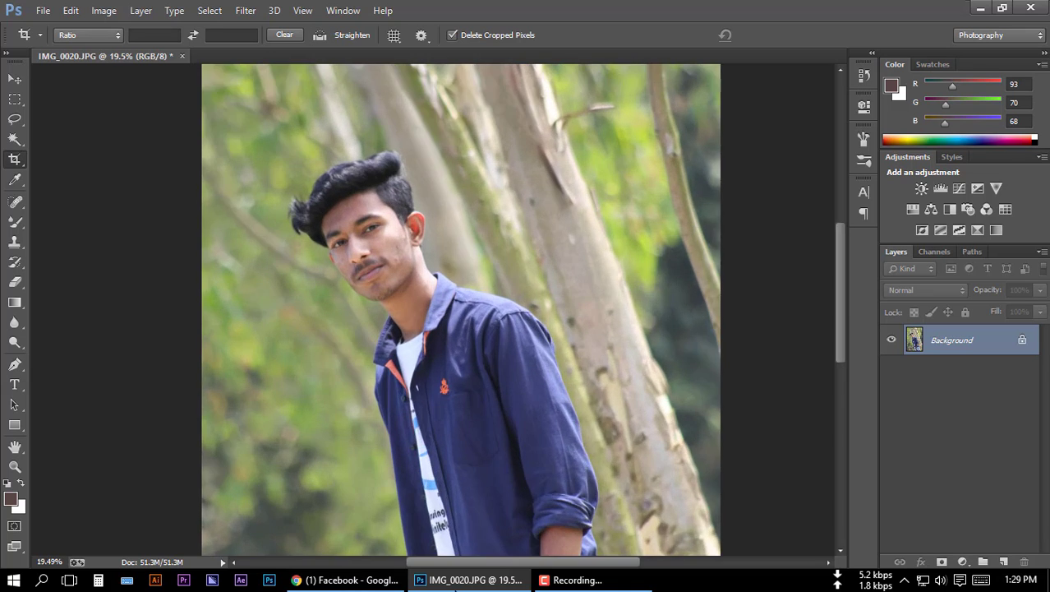
scroll(383, 234, "up", 3)
scroll(383, 234, "up", 4)
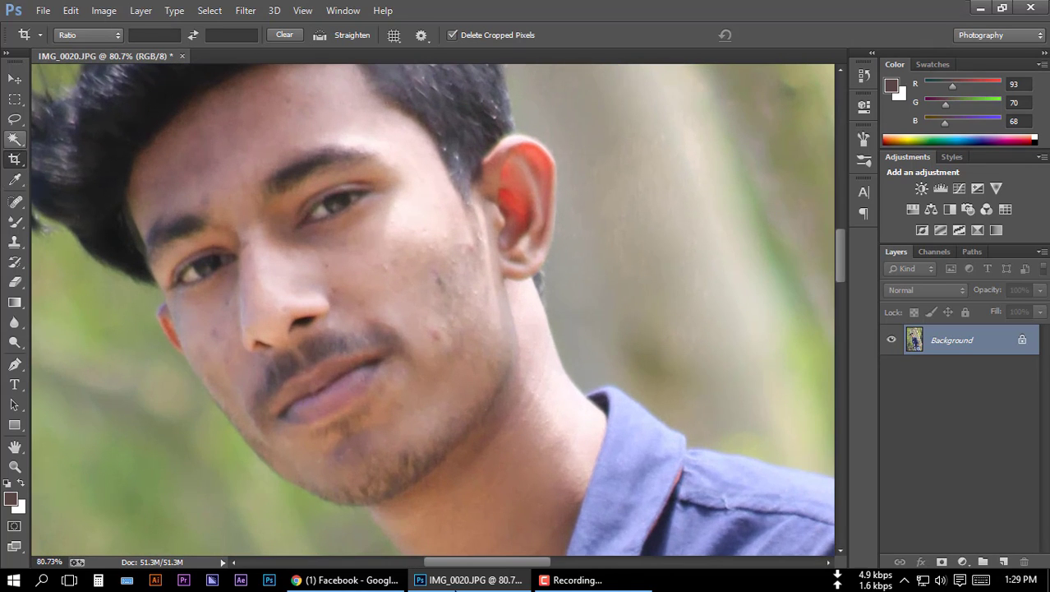
left_click(16, 220)
left_click(91, 263)
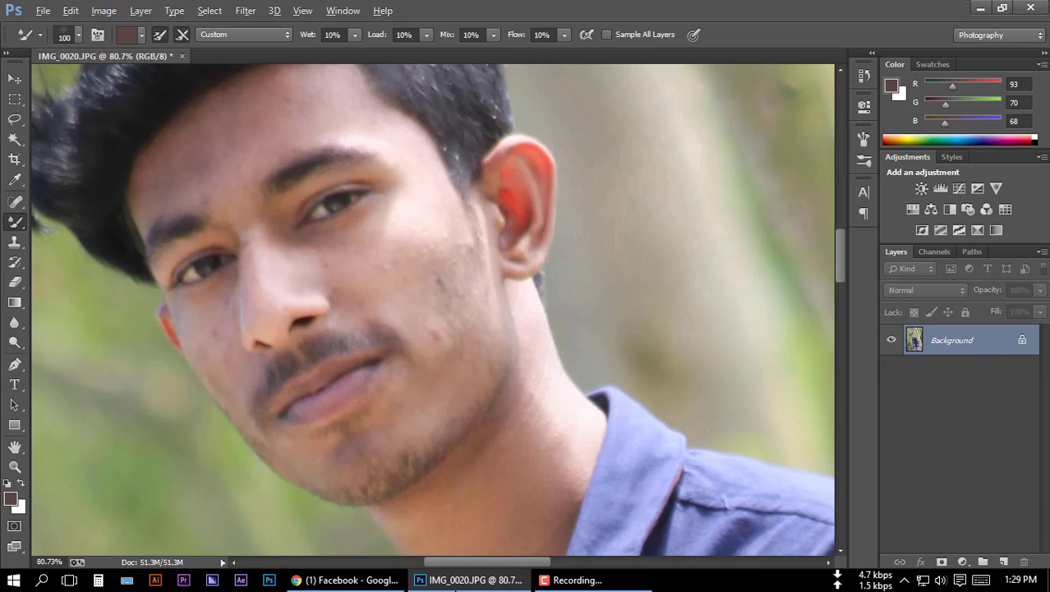
left_click(271, 115, "alt")
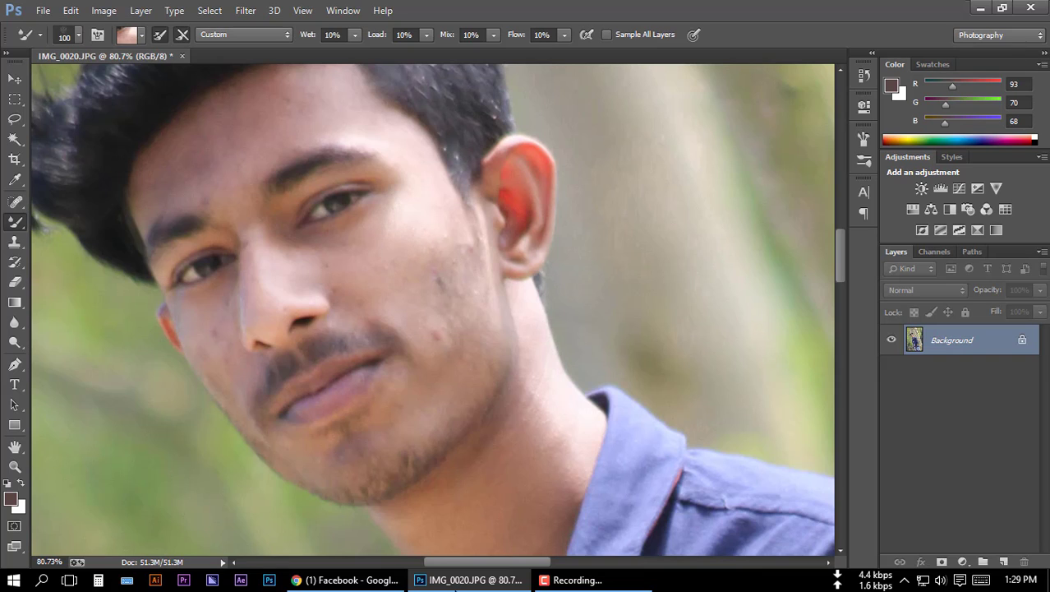
scroll(375, 277, "up", 2)
scroll(376, 278, "up", 2)
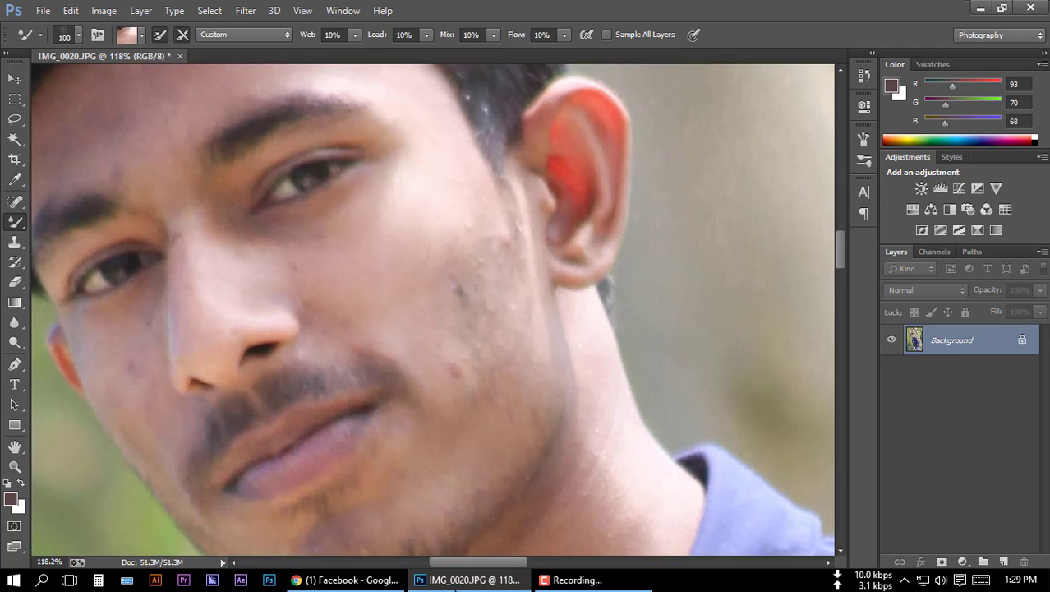
key("bracketleft")
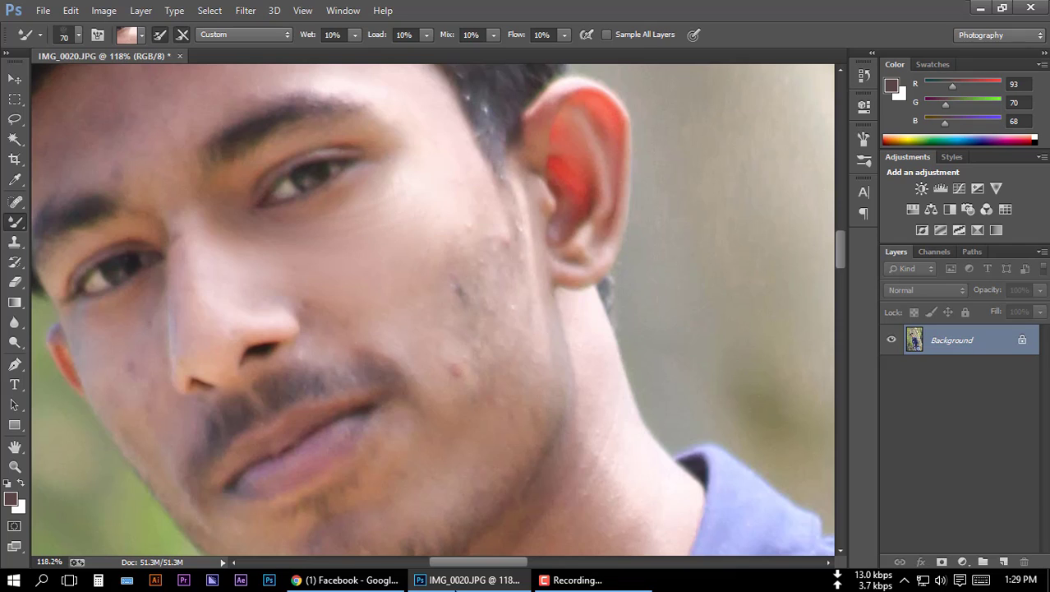
Blend away the dark cheek blemish, then enlarge the brush to 80 for the face and neck
left_click(461, 292)
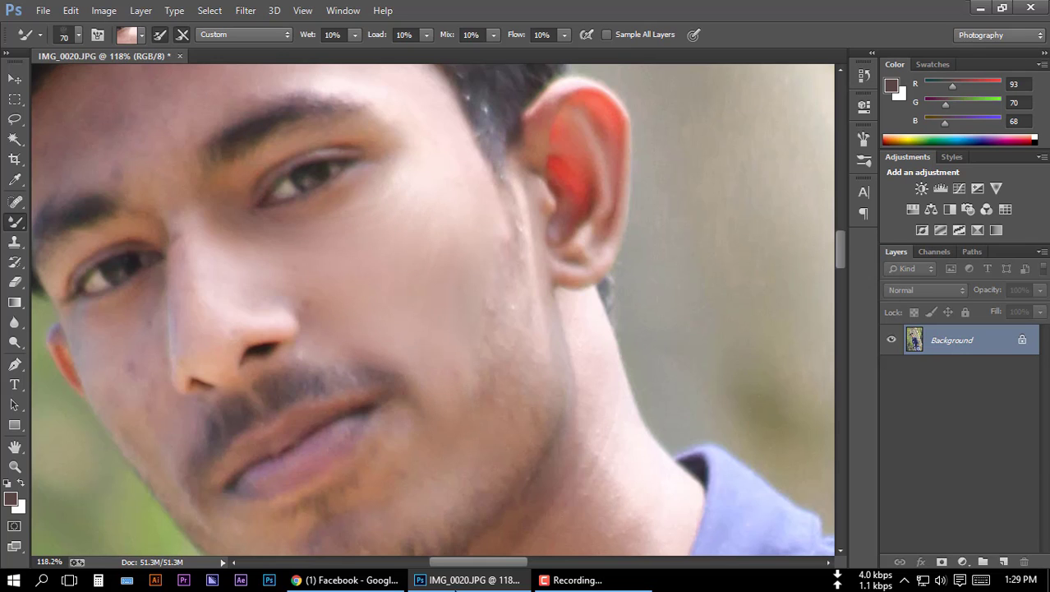
scroll(433, 310, "down", 3)
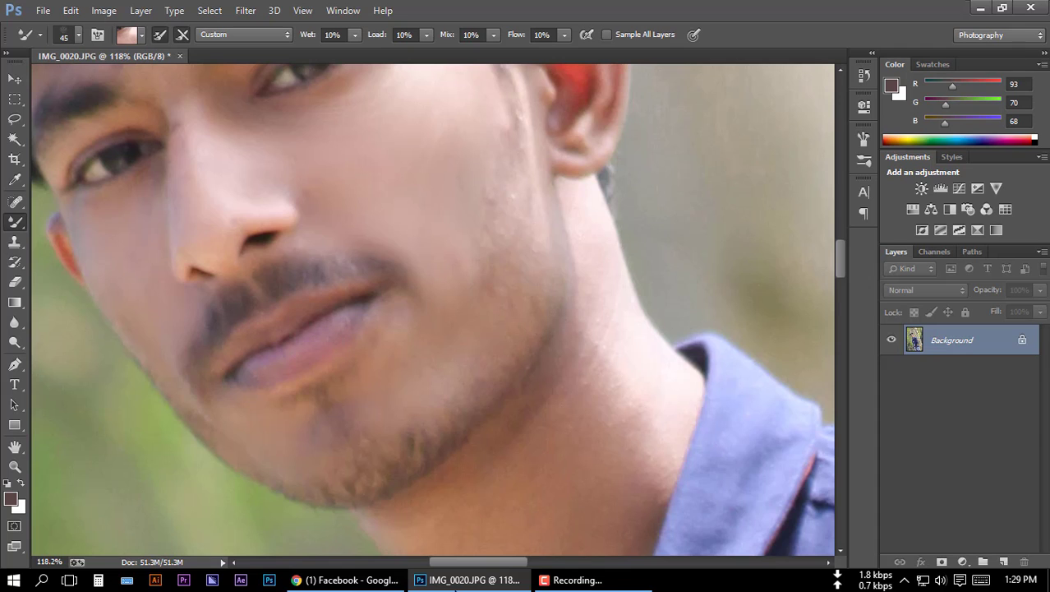
left_click_drag(433, 309, 544, 495)
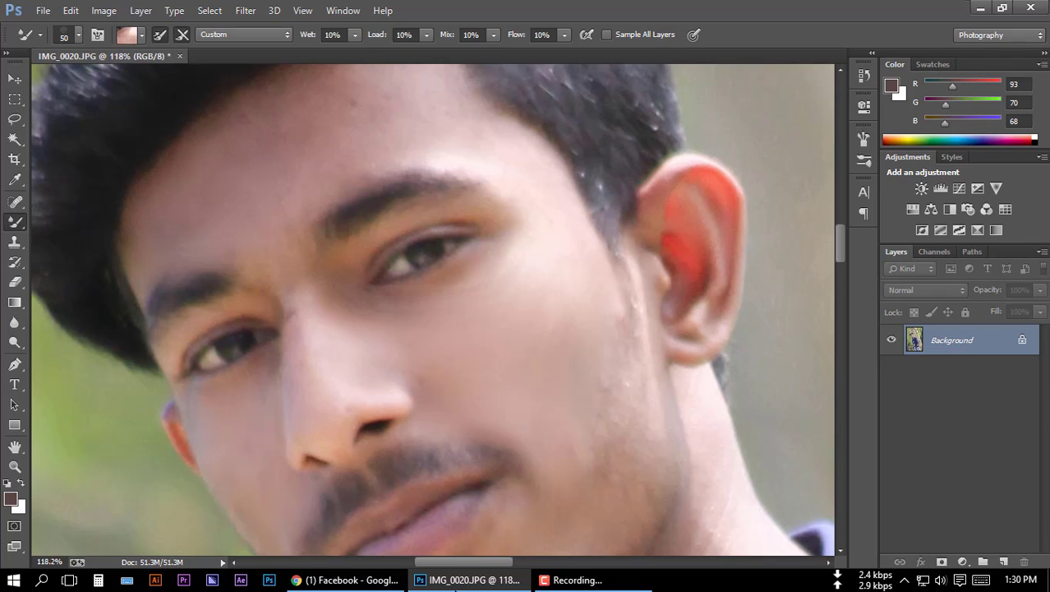
key("bracketright")
scroll(433, 309, "up", 2)
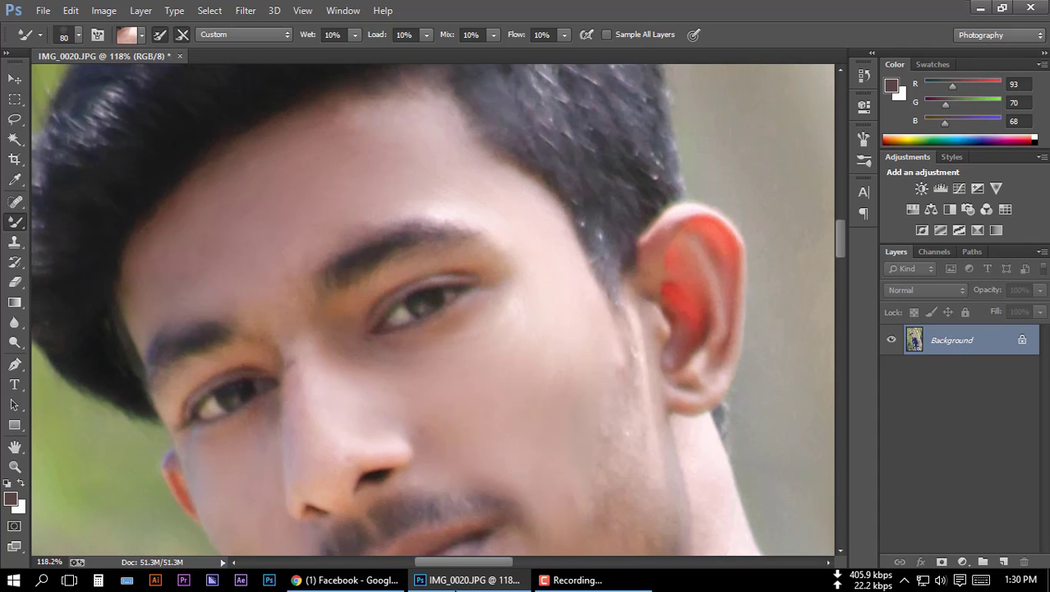
scroll(433, 310, "down", 4)
scroll(433, 310, "down", 5)
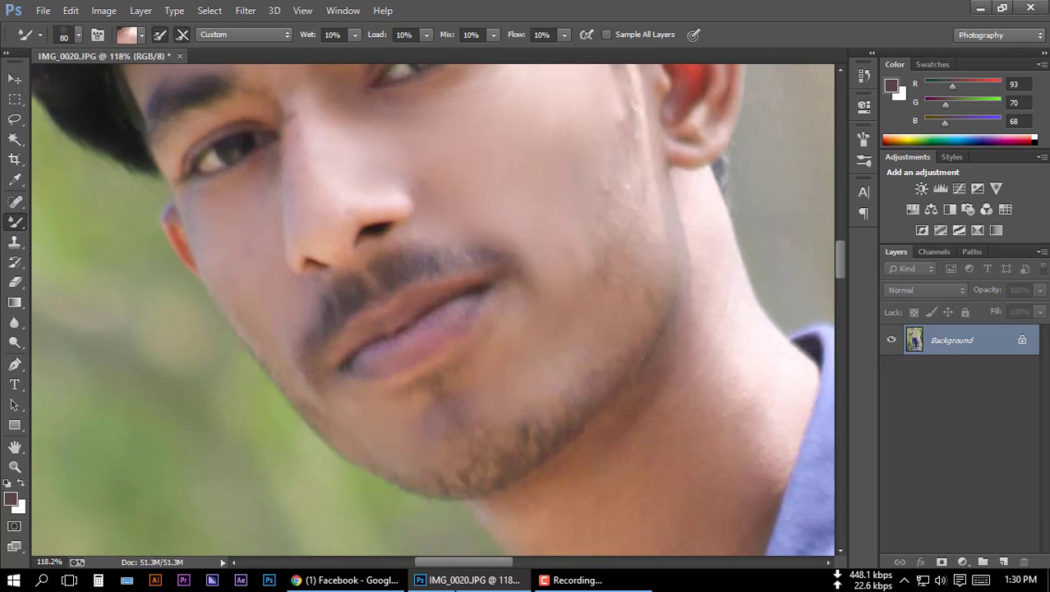
scroll(433, 310, "down", 3)
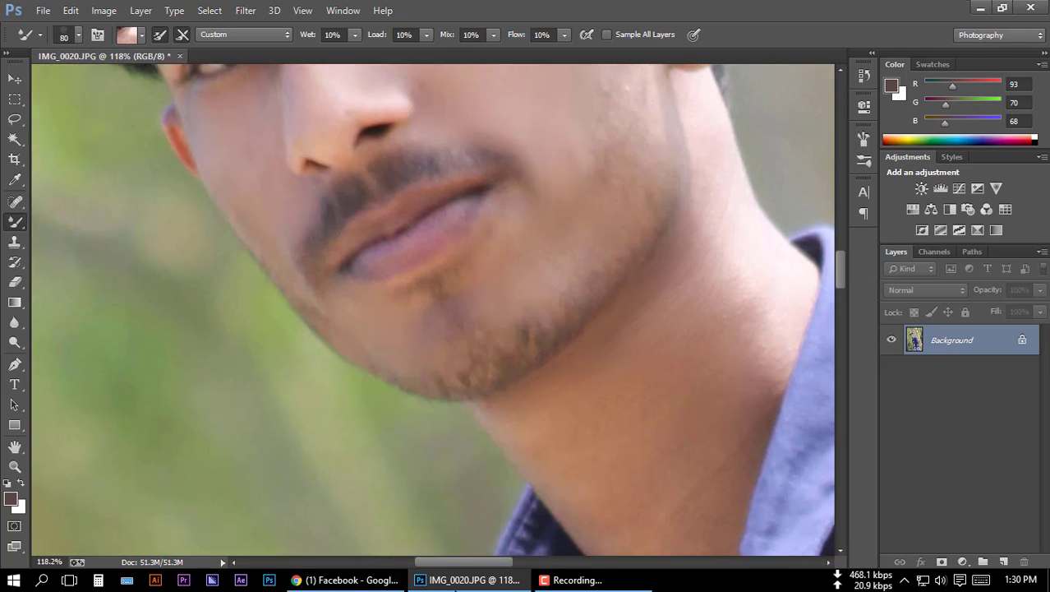
scroll(433, 310, "down", 2)
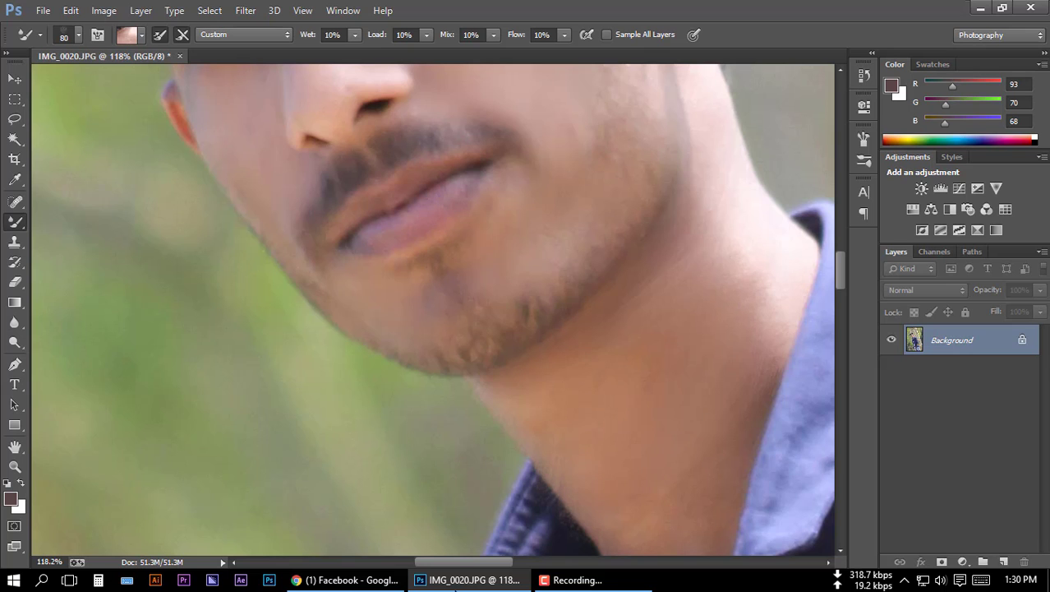
scroll(433, 309, "up", 1)
scroll(433, 310, "down", 1)
scroll(433, 310, "down", 1)
scroll(592, 353, "down", 3)
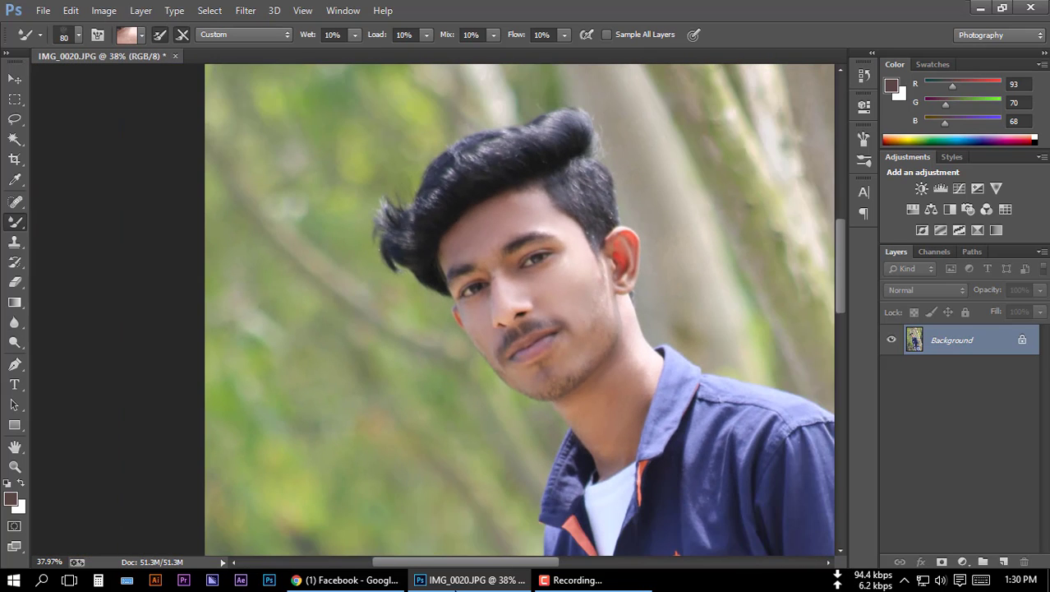
Pick the Dodge tool (size 600, Midtones, 20% exposure), zoom out and launch Camera Raw Filter
left_click(14, 342)
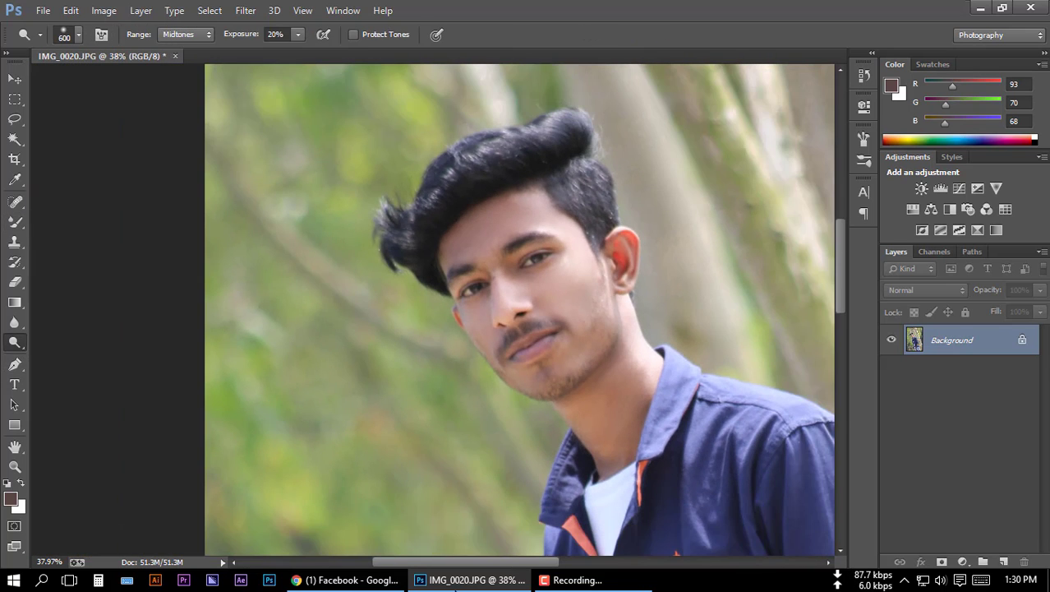
scroll(595, 454, "down", 2)
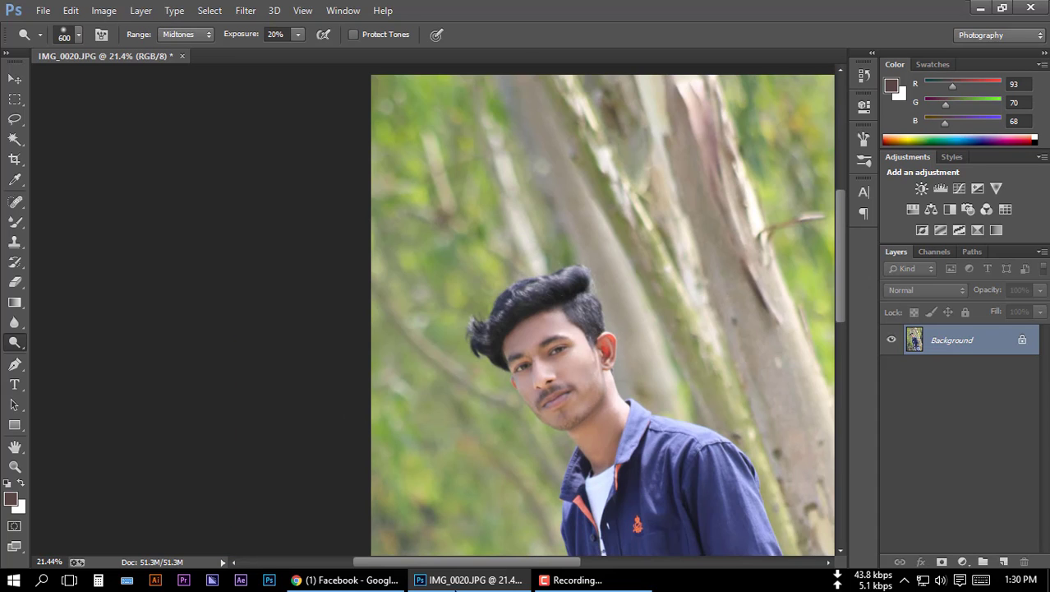
scroll(603, 315, "down", 1)
scroll(602, 314, "down", 1)
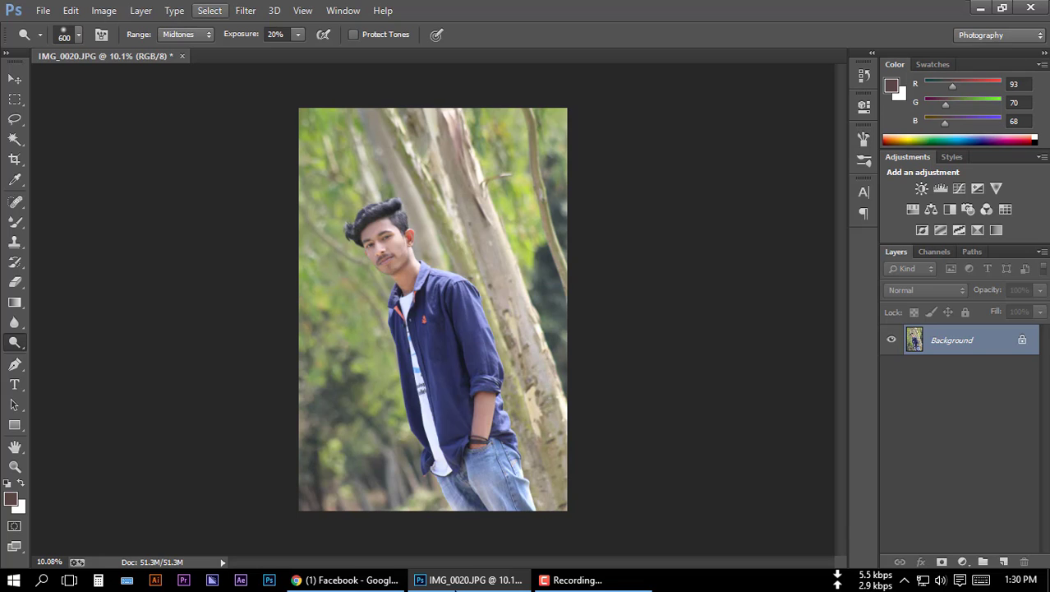
left_click(245, 10)
left_click(283, 99)
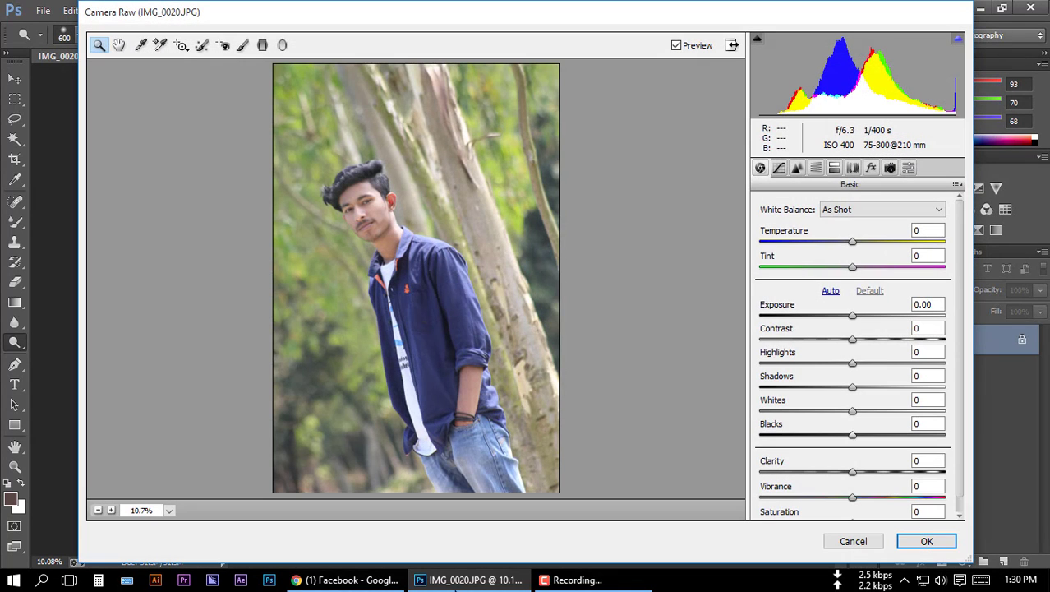
Drag Blacks to -75, ease it to -70, apply, and zoom to inspect the shadows
left_click_drag(852, 435, 782, 435)
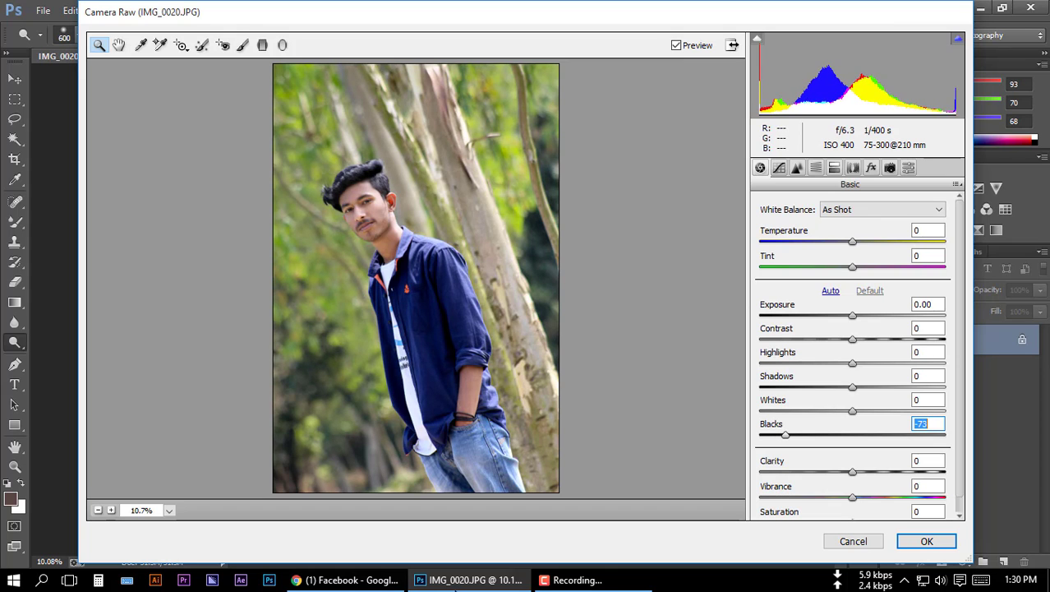
key("Up")
key("Up")
key("Up")
left_click(926, 541)
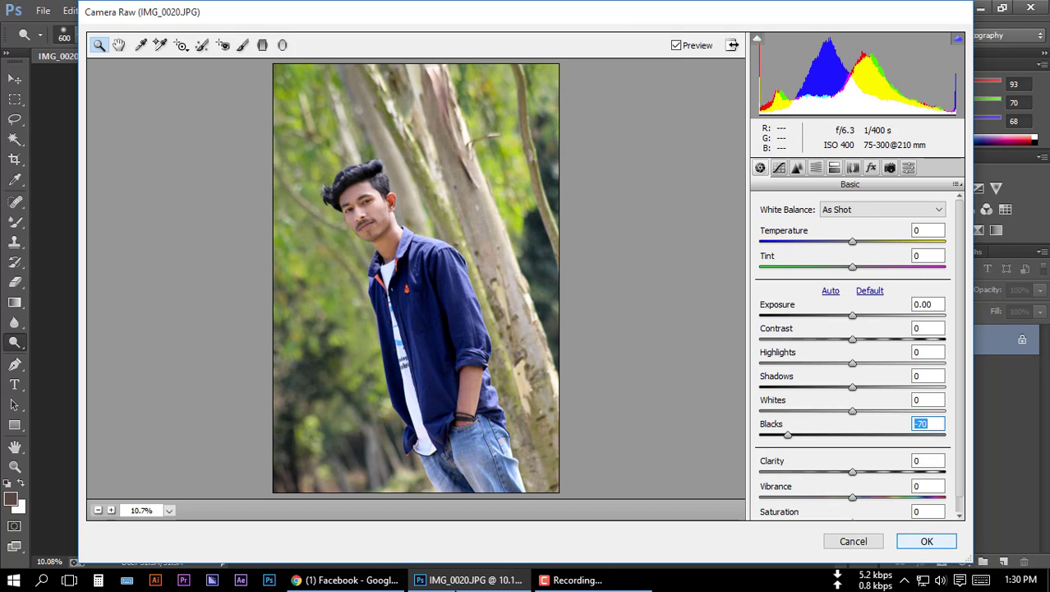
scroll(382, 224, "up", 5)
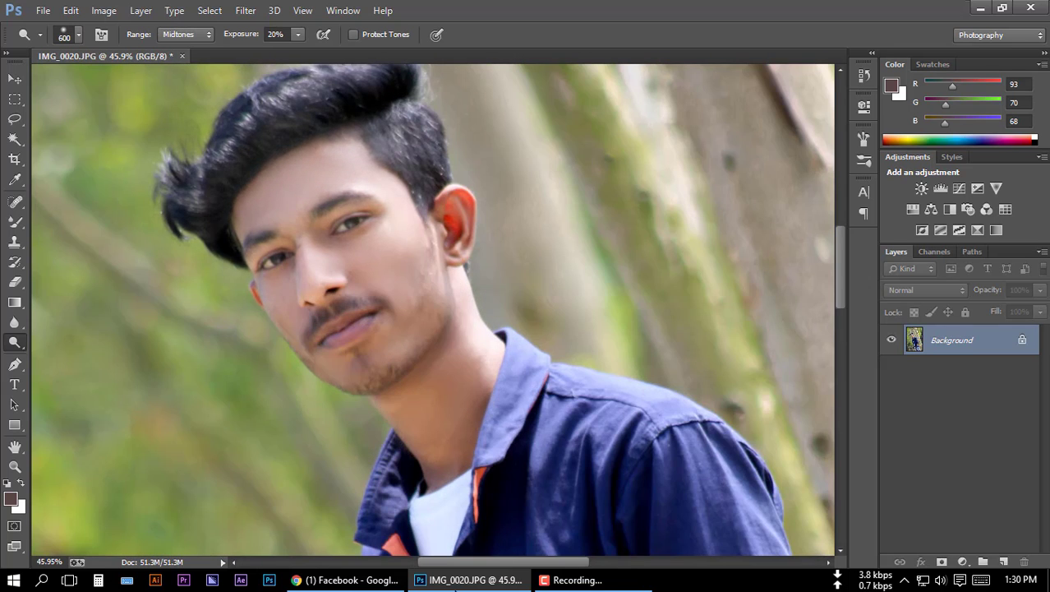
scroll(370, 218, "down", 3)
scroll(370, 218, "down", 1)
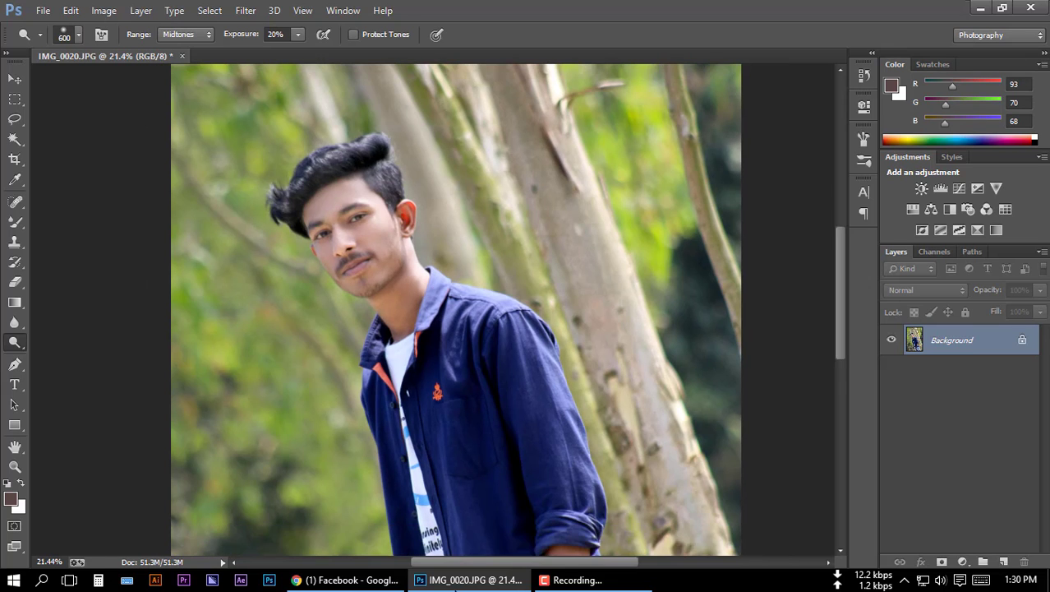
scroll(404, 246, "down", 2)
scroll(404, 246, "down", 1)
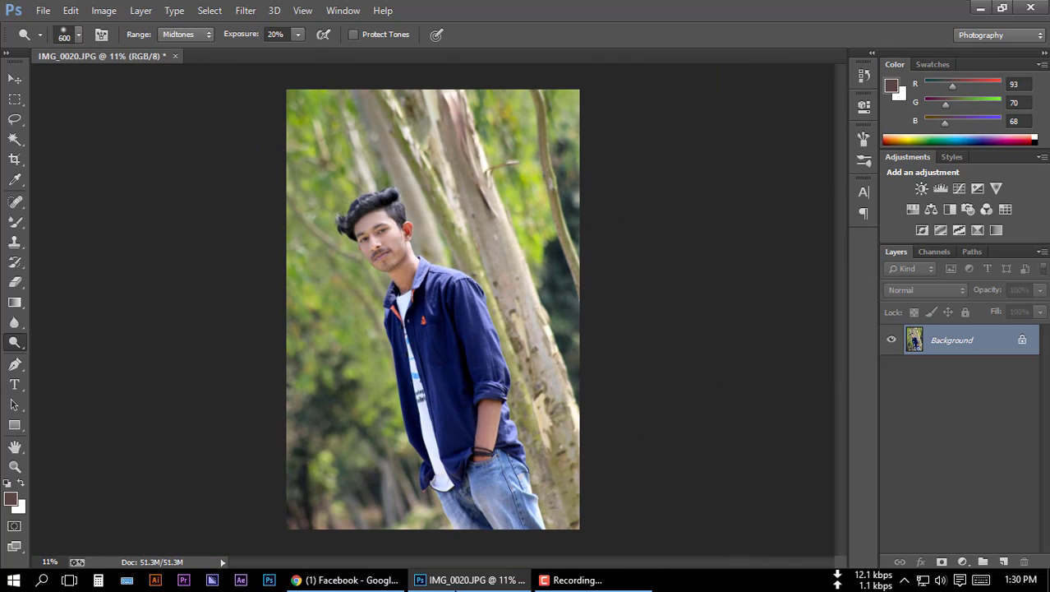
Reopen Camera Raw and set the Yellows, Greens and Aquas hue to -100
scroll(428, 309, "down", 1)
left_click(244, 10)
left_click(271, 99)
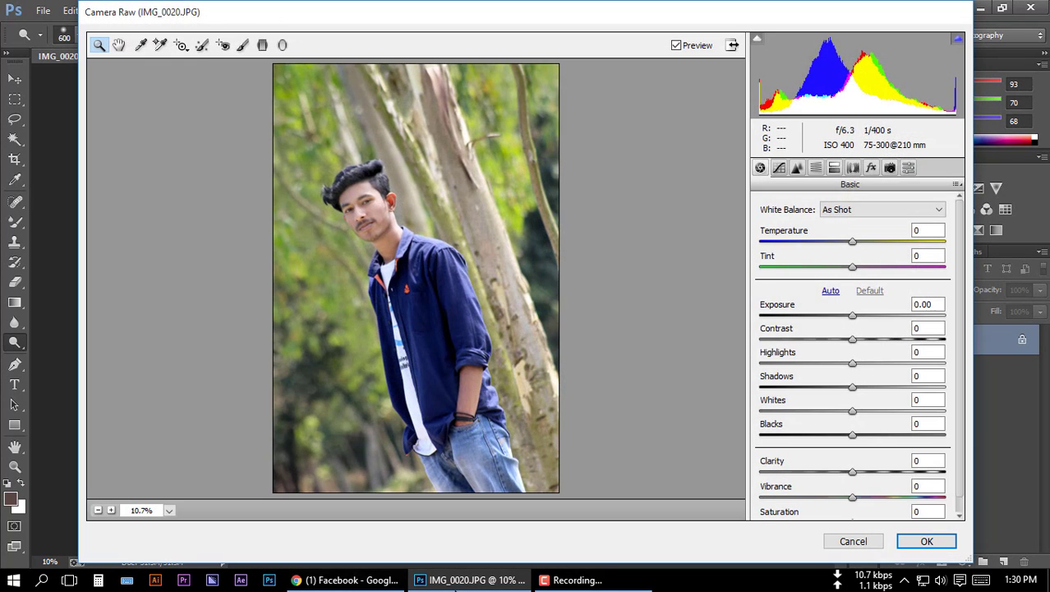
left_click(816, 168)
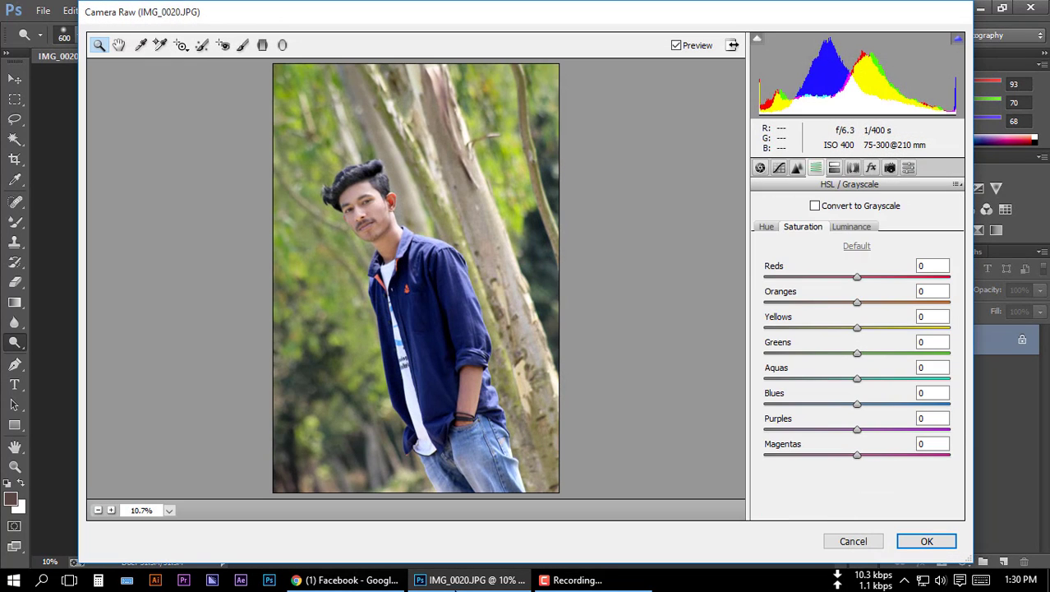
left_click(766, 226)
left_click_drag(857, 327, 765, 327)
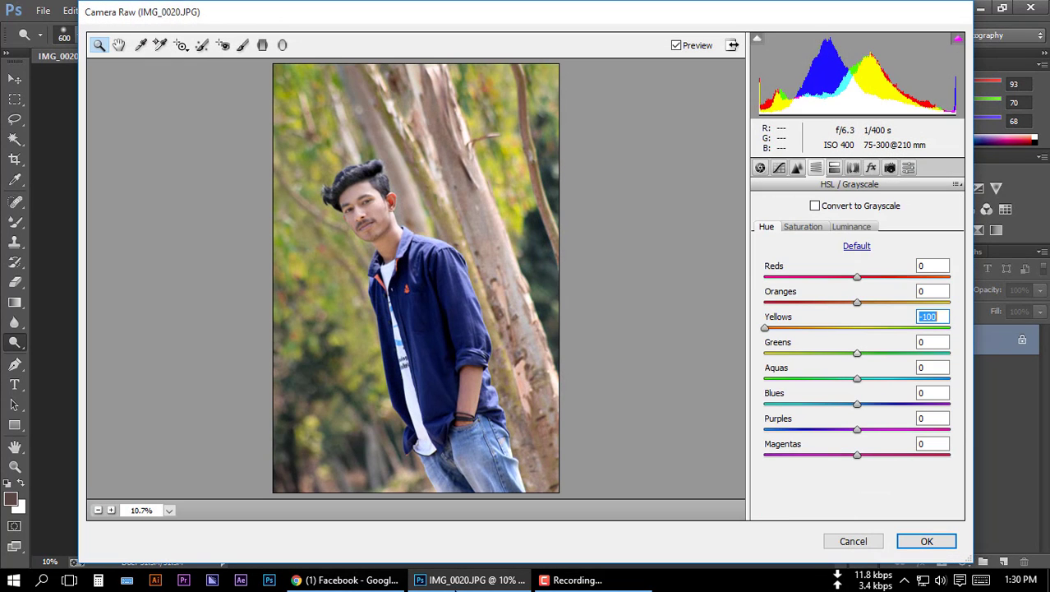
left_click_drag(857, 352, 764, 352)
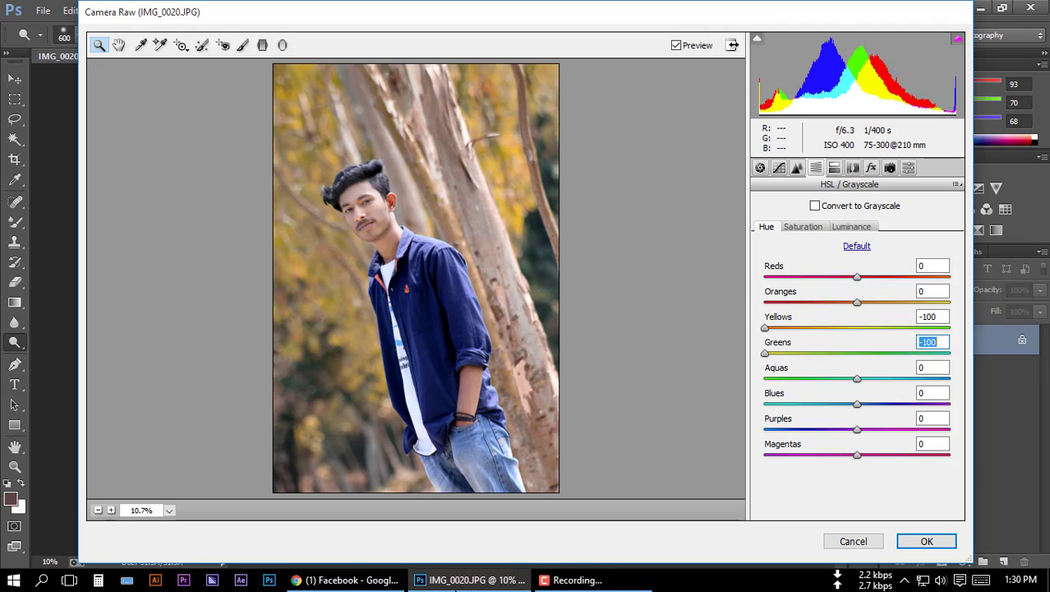
key("Tab")
type("-100")
key("Return")
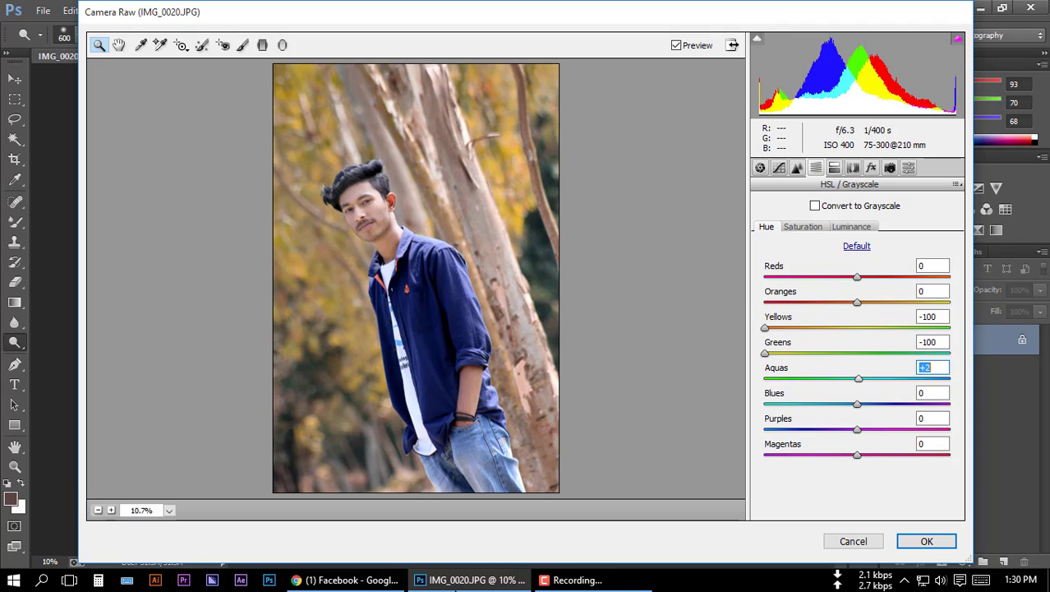
Try Blues saturation values of 16 and -100, then reset it to 0
left_click(802, 226)
left_click(932, 392)
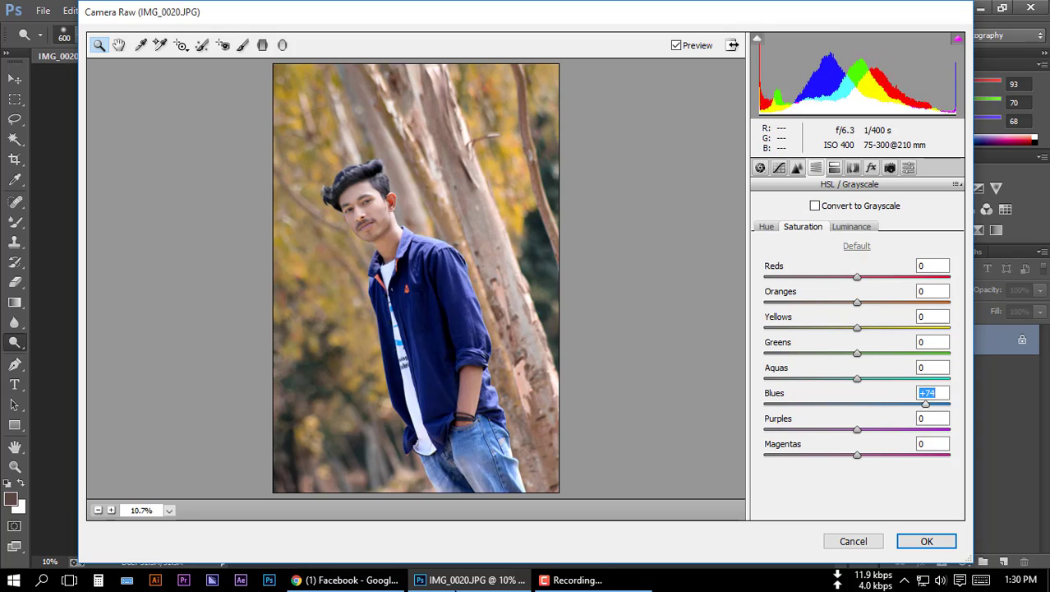
type("16")
key("Return")
type("-100")
key("Return")
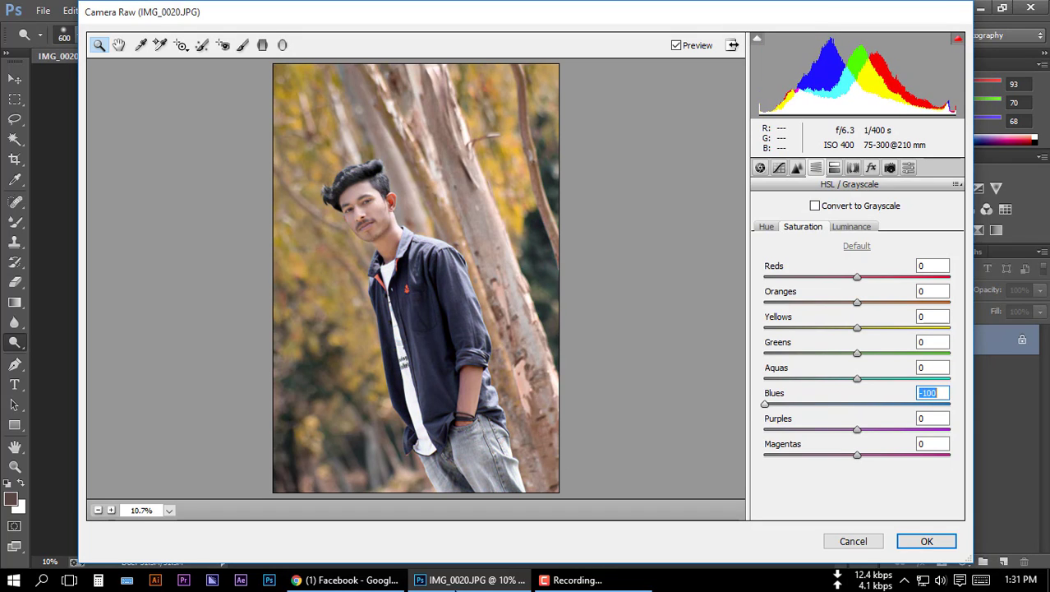
type("0")
key("Return")
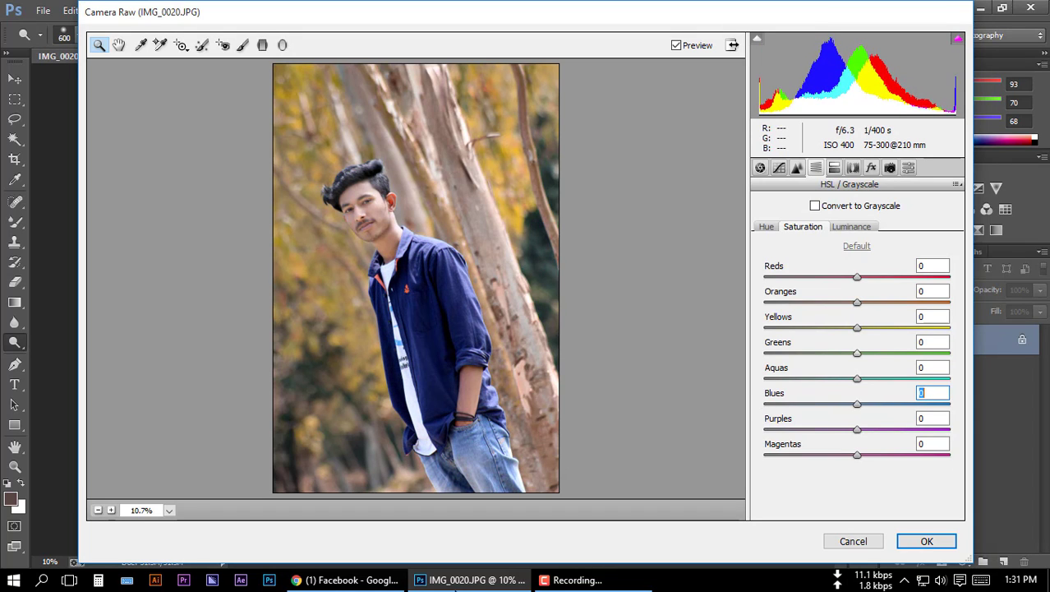
Set Greens saturation to +100 and Yellows saturation to -39, nudged up slightly
left_click(932, 342)
type("100")
key("Return")
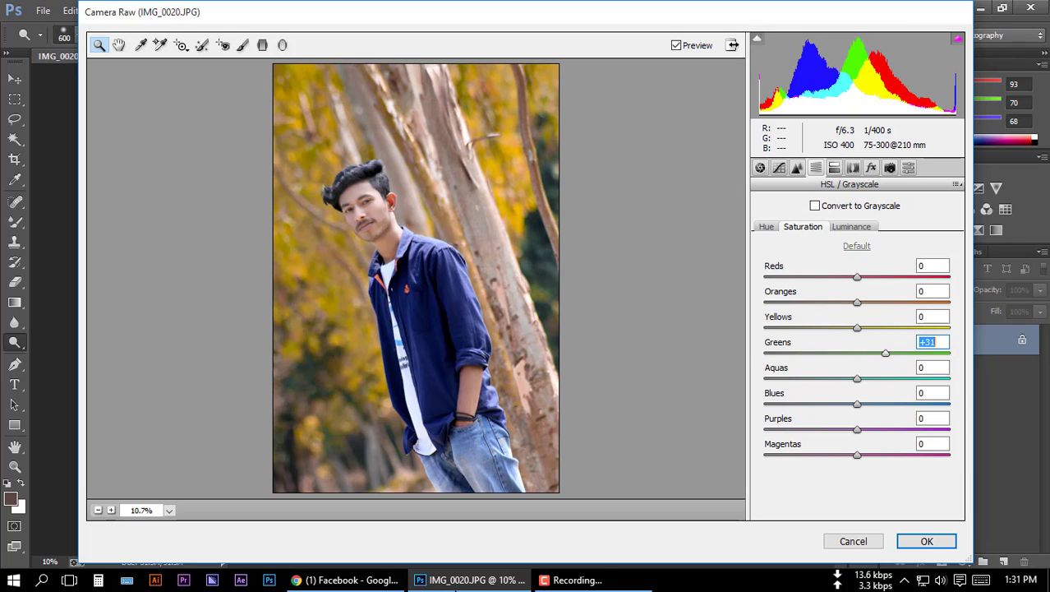
type("-100")
key("Return")
type("100")
key("Return")
left_click(932, 316)
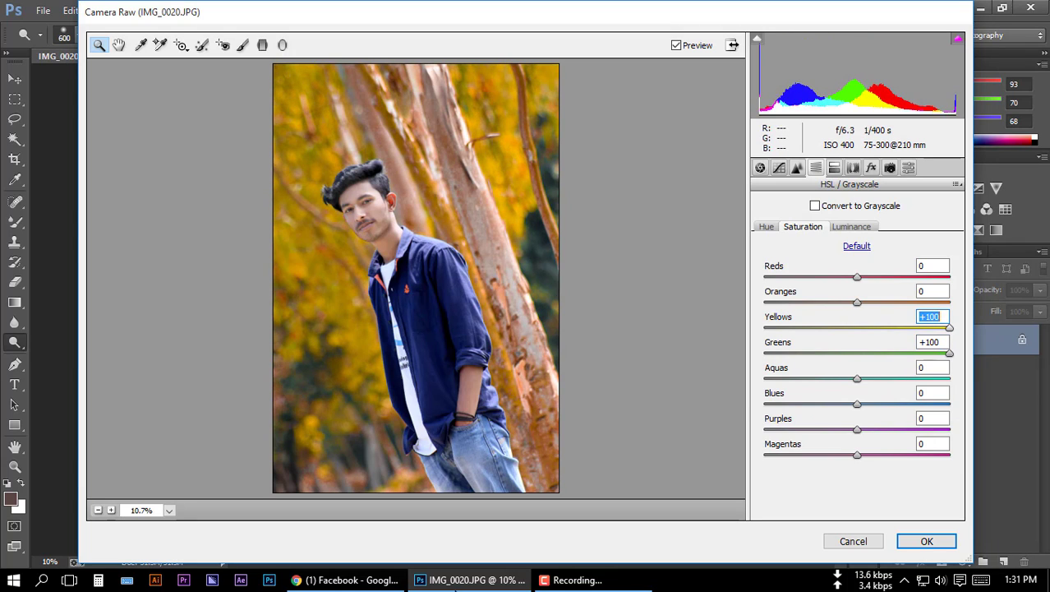
type("-39")
key("Return")
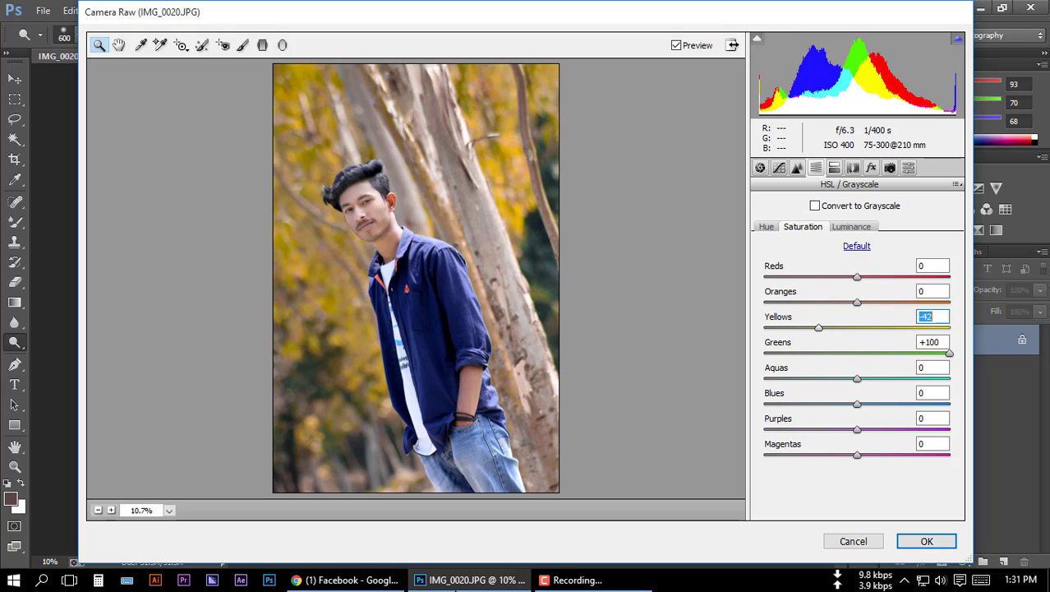
key("Up")
key("Up")
Apply the colour edits, reopen Camera Raw and shift the Yellows and Greens hues
key("Return")
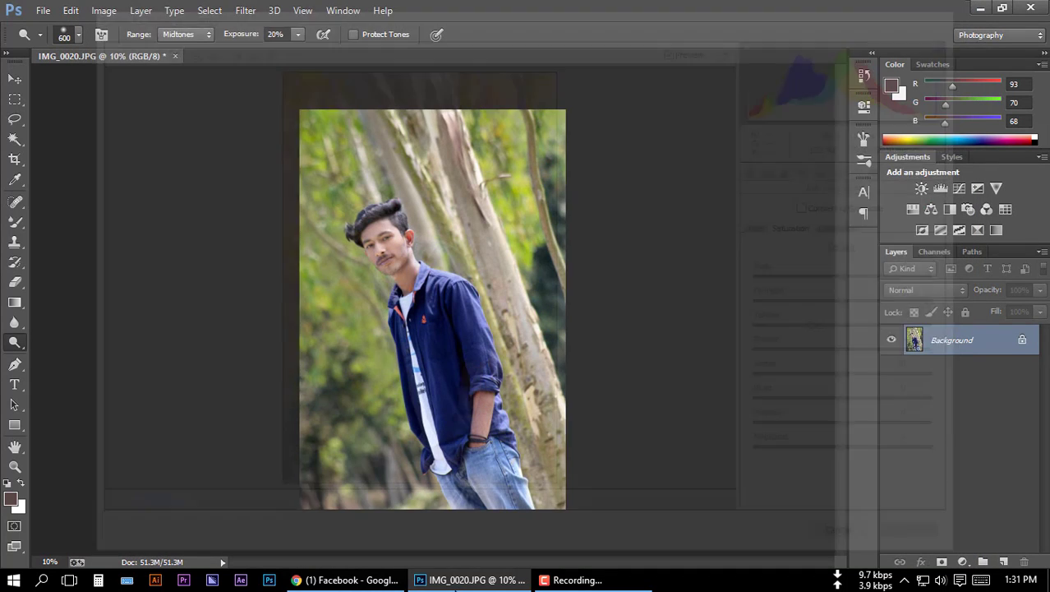
left_click(245, 10)
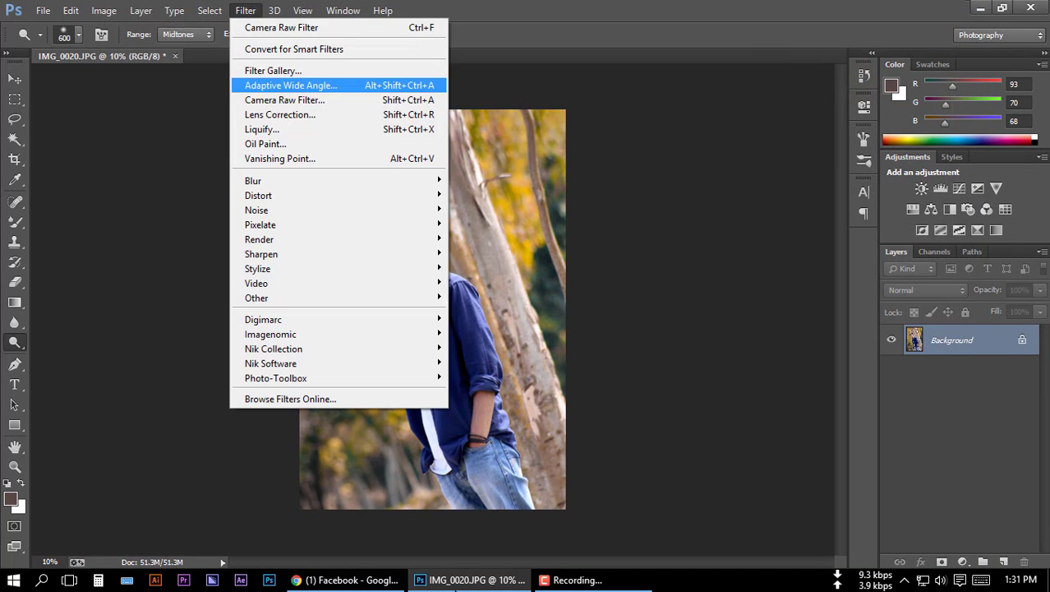
left_click(271, 93)
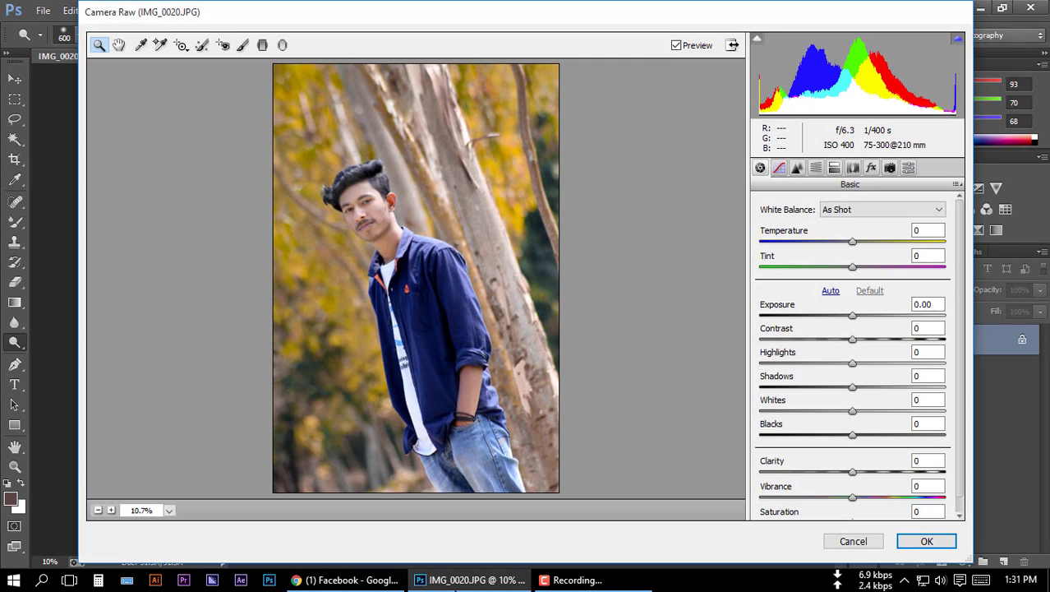
left_click(815, 168)
left_click(766, 226)
left_click_drag(857, 327, 800, 328)
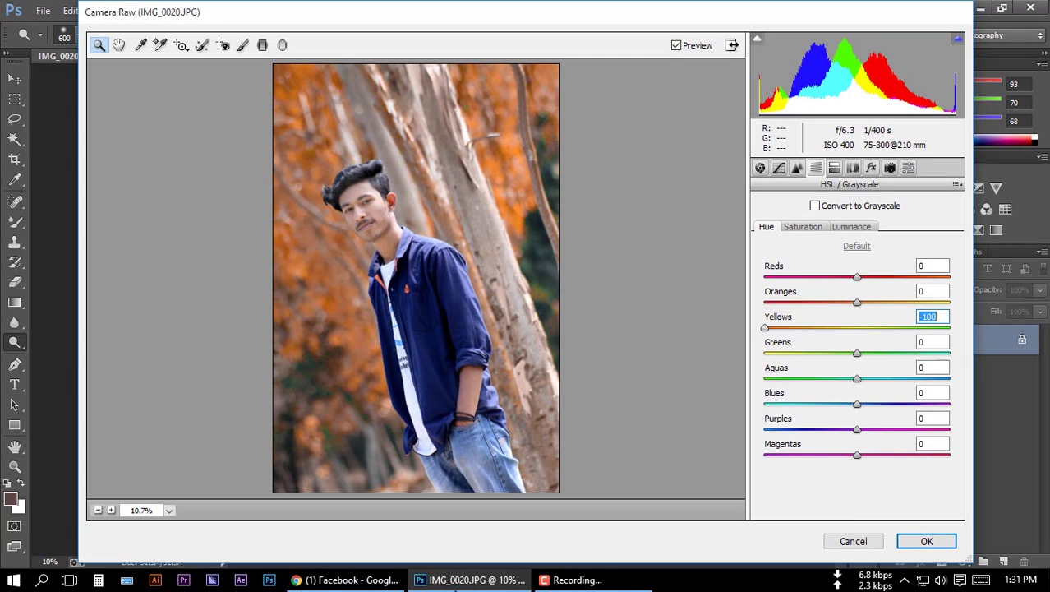
mouse_move(857, 353)
left_mouse_down()
mouse_move(765, 353)
mouse_move(764, 327)
mouse_move(858, 327)
left_mouse_up()
Boost Greens saturation to +100, tweak Yellows saturation, add a -33 vignette and apply
left_click(802, 226)
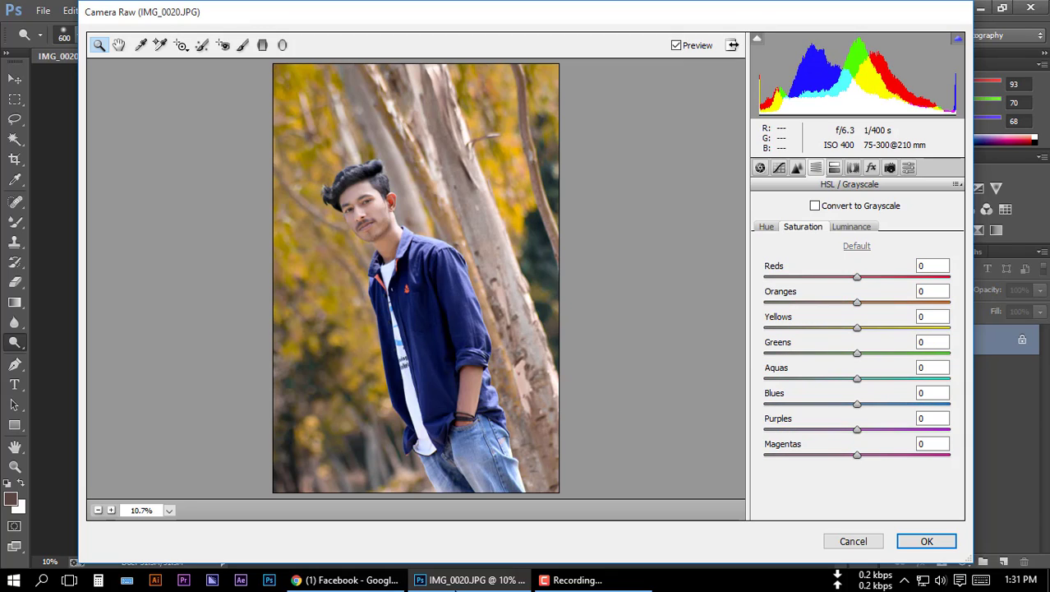
left_click_drag(857, 352, 949, 353)
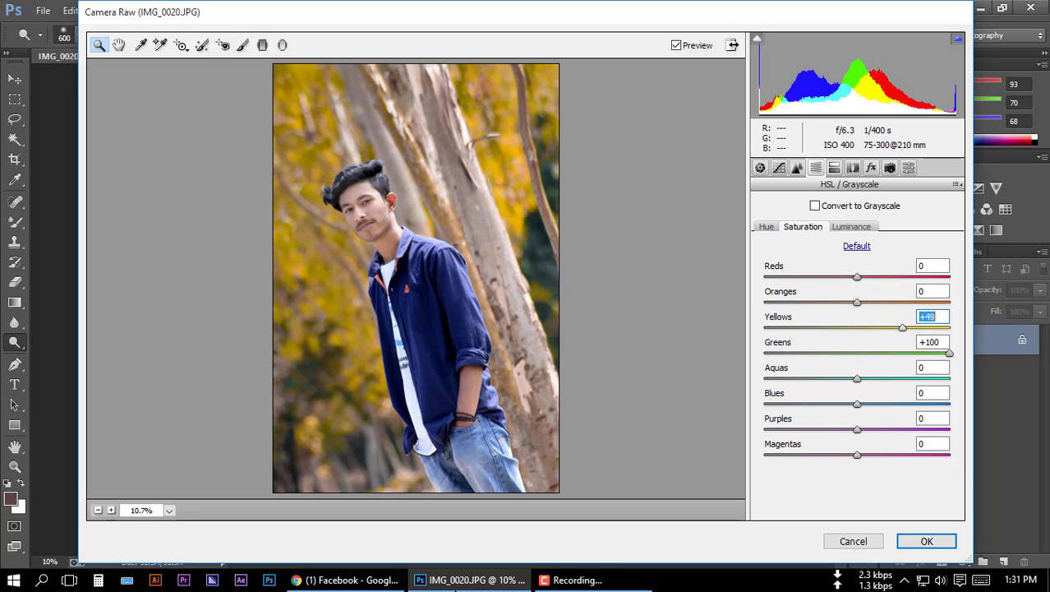
mouse_move(857, 327)
left_mouse_down()
mouse_move(854, 302)
mouse_move(872, 276)
left_mouse_up()
left_click(851, 226)
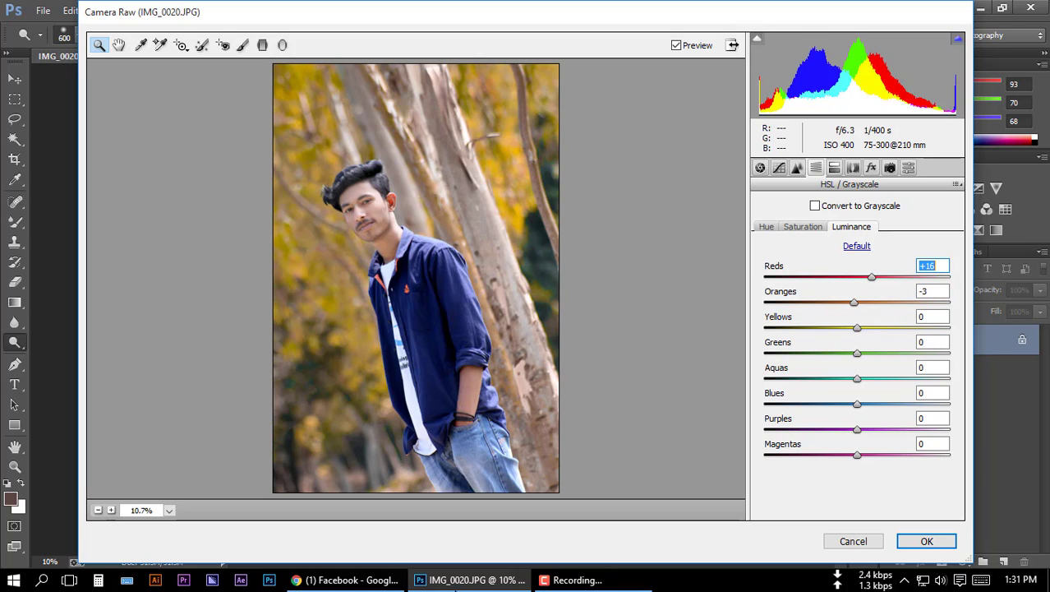
left_click(871, 167)
left_click_drag(858, 366, 832, 366)
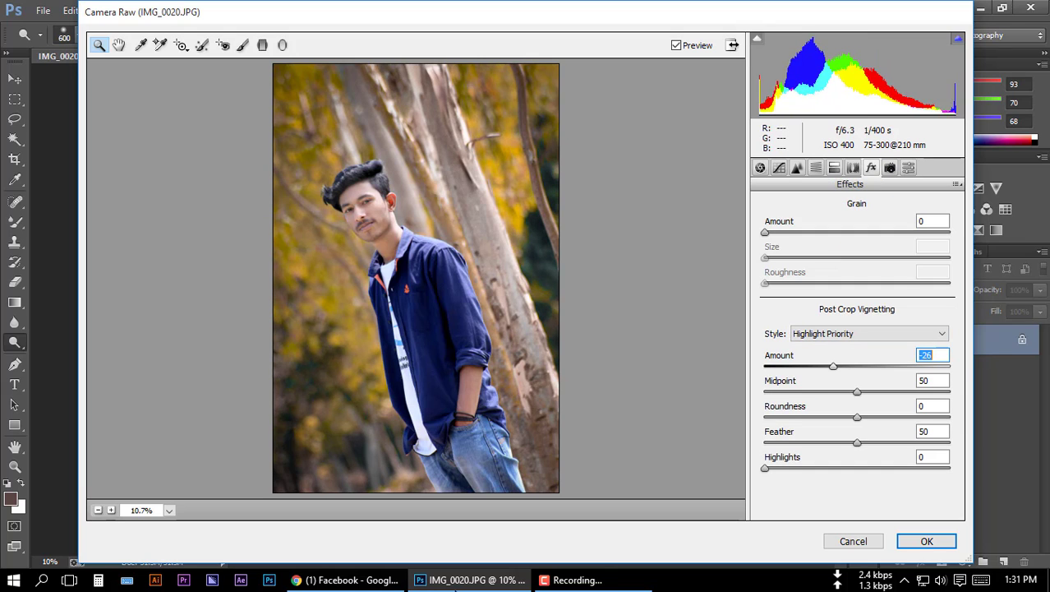
key("Return")
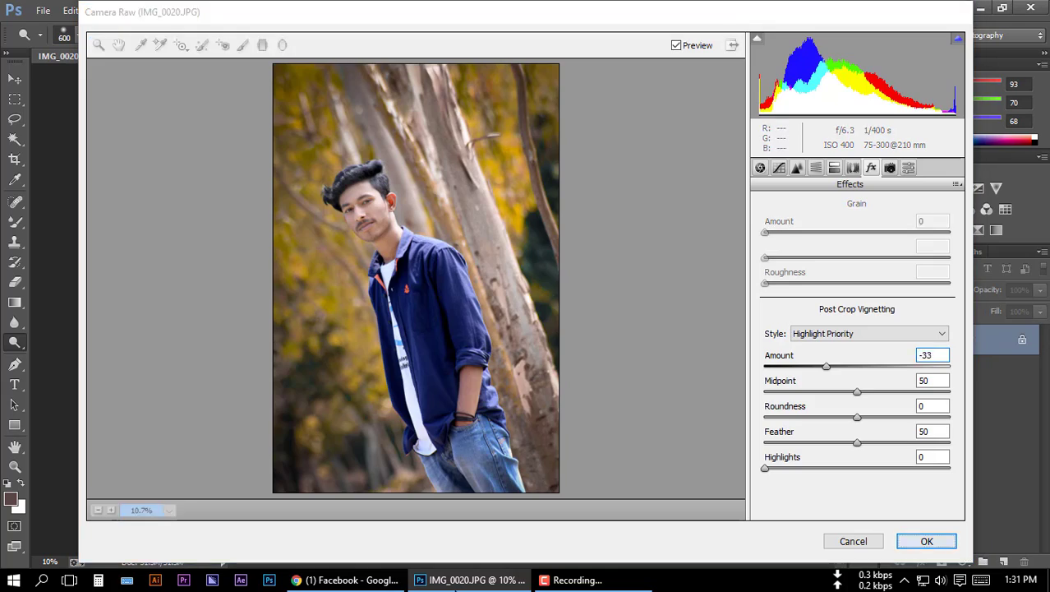
left_click(245, 10)
In Camera Raw set Blacks to -48, raise Reds luminance to +41 and Oranges to +28, then apply
left_click(272, 100)
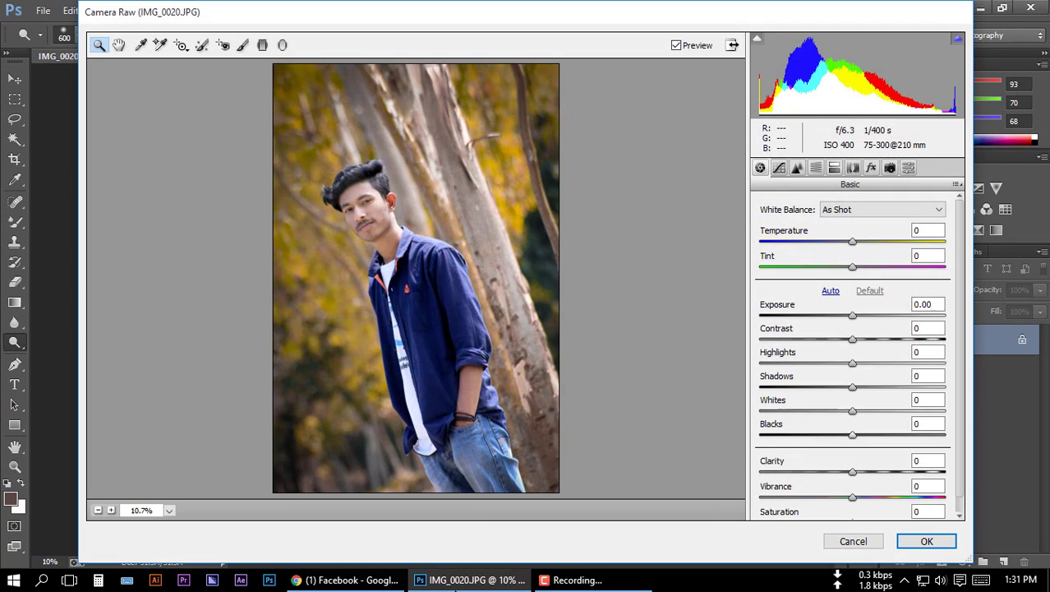
left_click(927, 423)
type("-48")
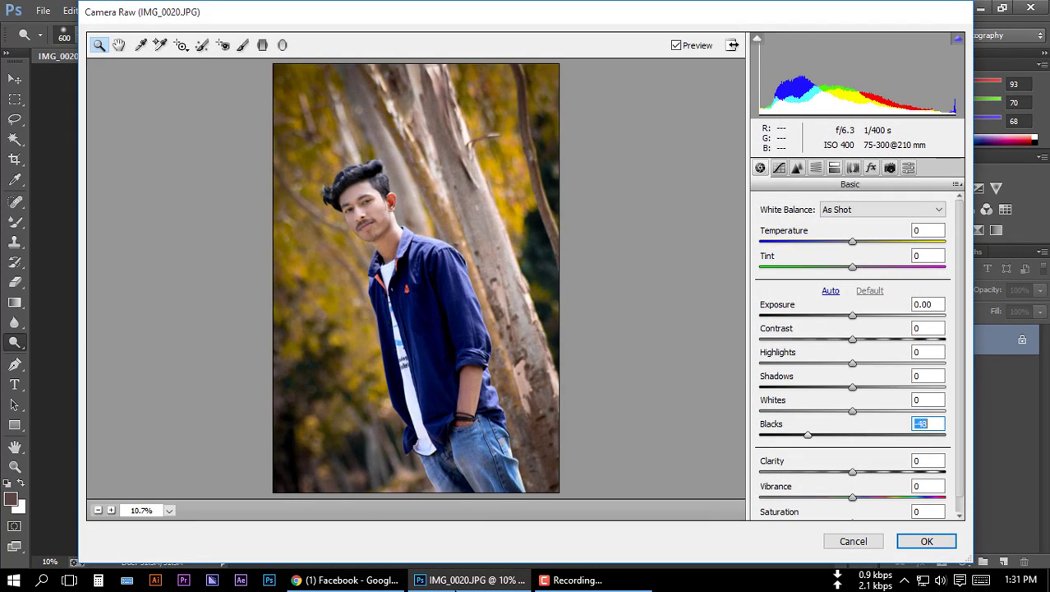
left_click(815, 168)
left_click(852, 226)
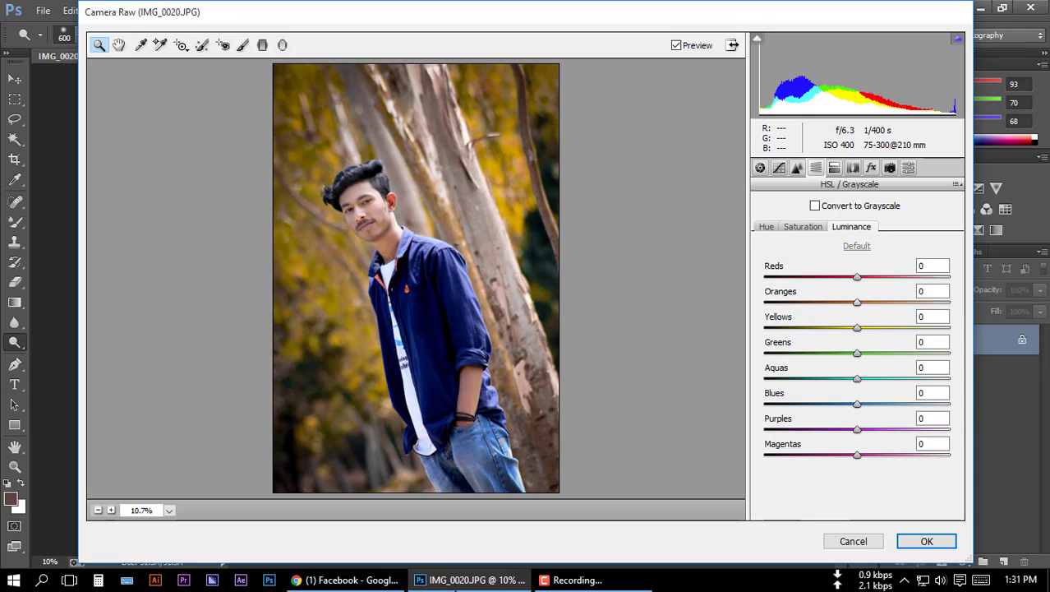
mouse_move(857, 276)
left_mouse_down()
mouse_move(907, 276)
mouse_move(882, 301)
left_mouse_up()
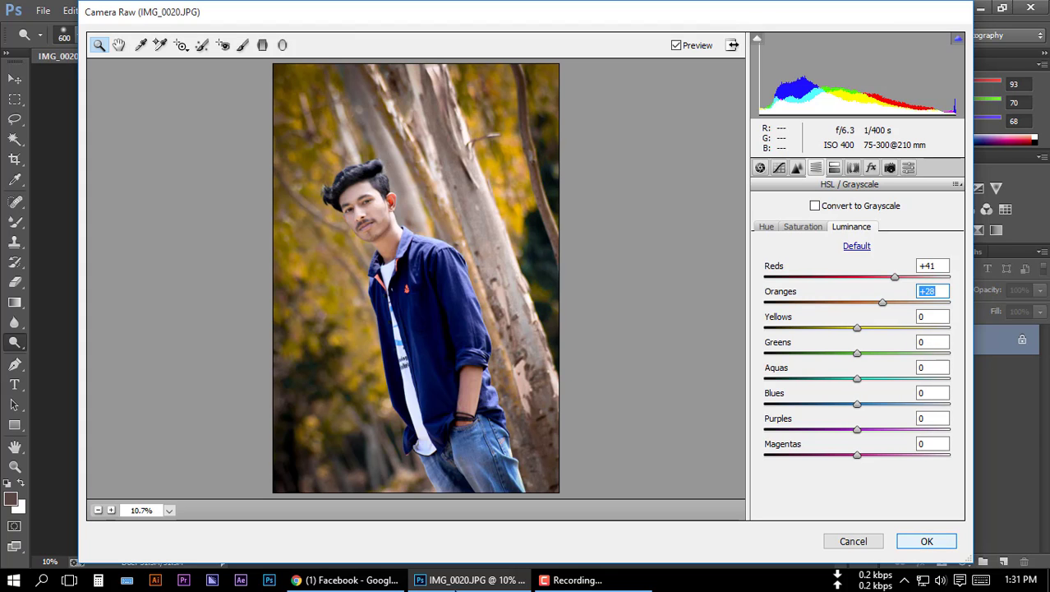
left_click(927, 541)
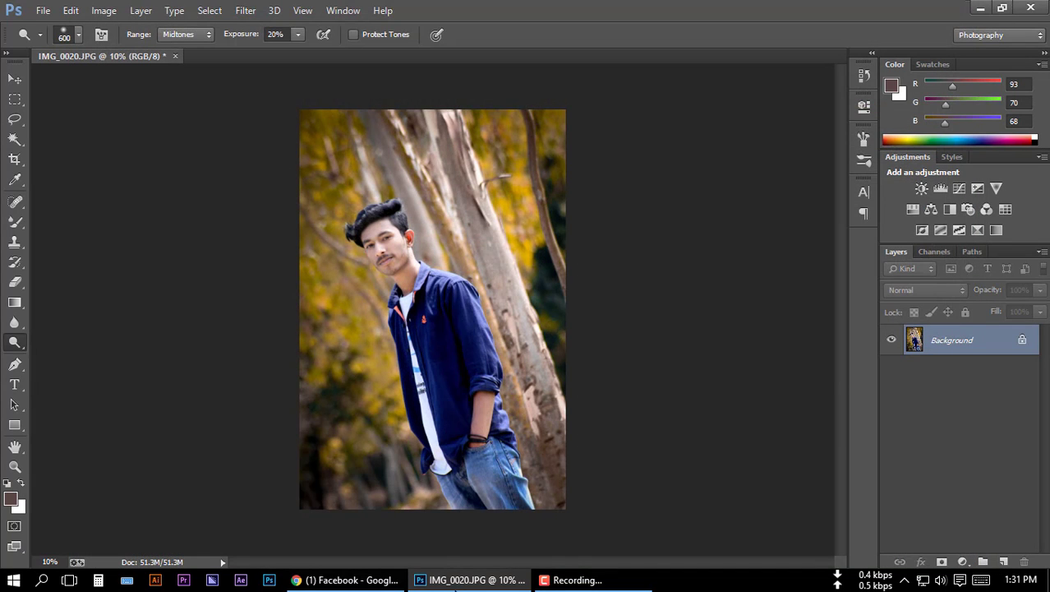
Zoom in on the man's face and switch to the Mixer Brush at size 45
scroll(390, 246, "up", 1)
scroll(391, 247, "up", 2)
scroll(391, 246, "up", 2)
scroll(390, 247, "up", 2)
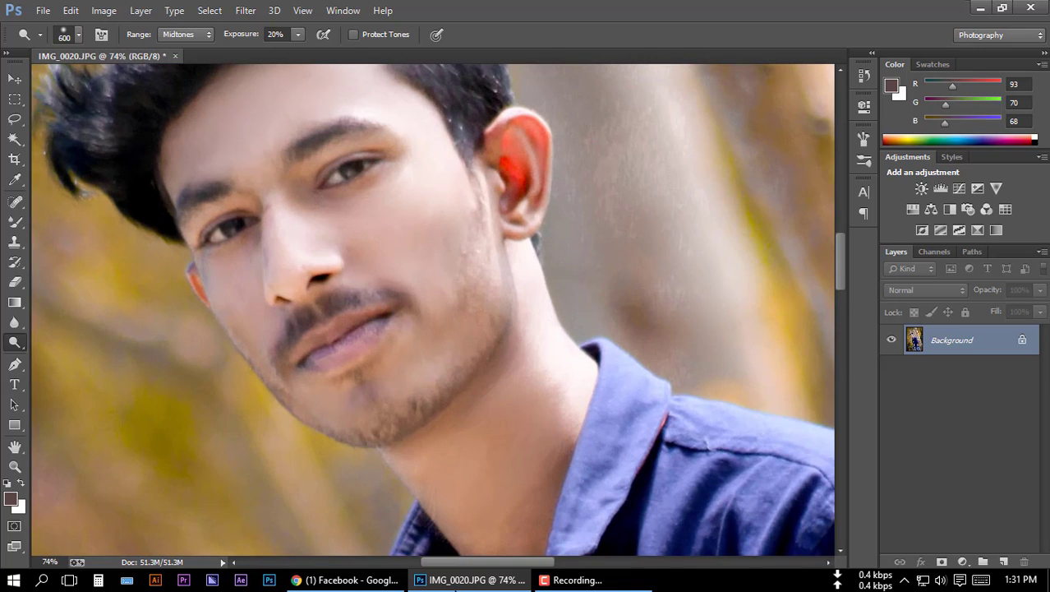
scroll(238, 230, "up", 2)
left_click(15, 221)
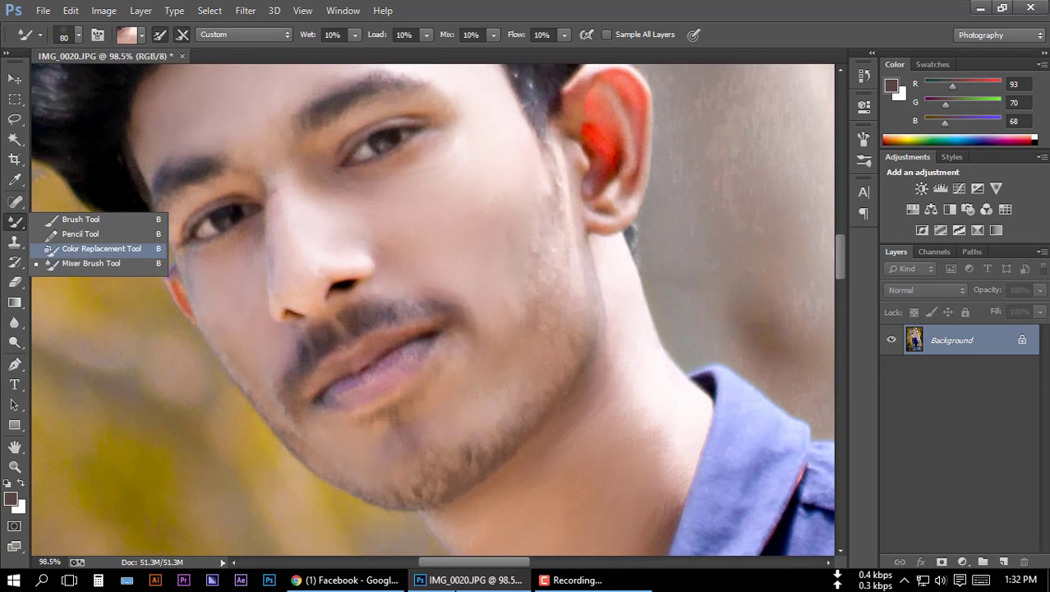
left_click(82, 263)
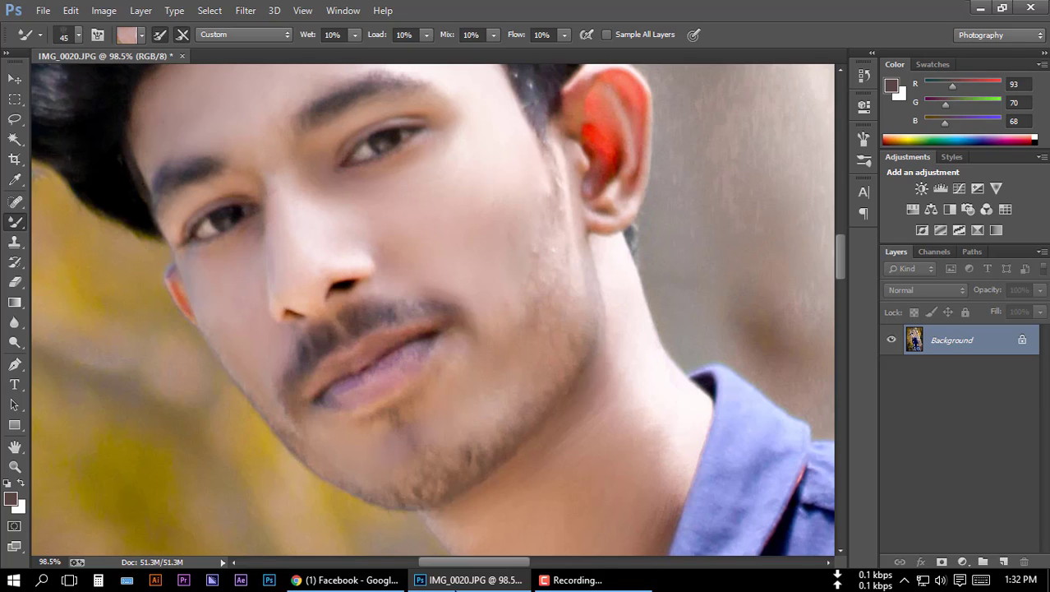
scroll(433, 309, "down", 1)
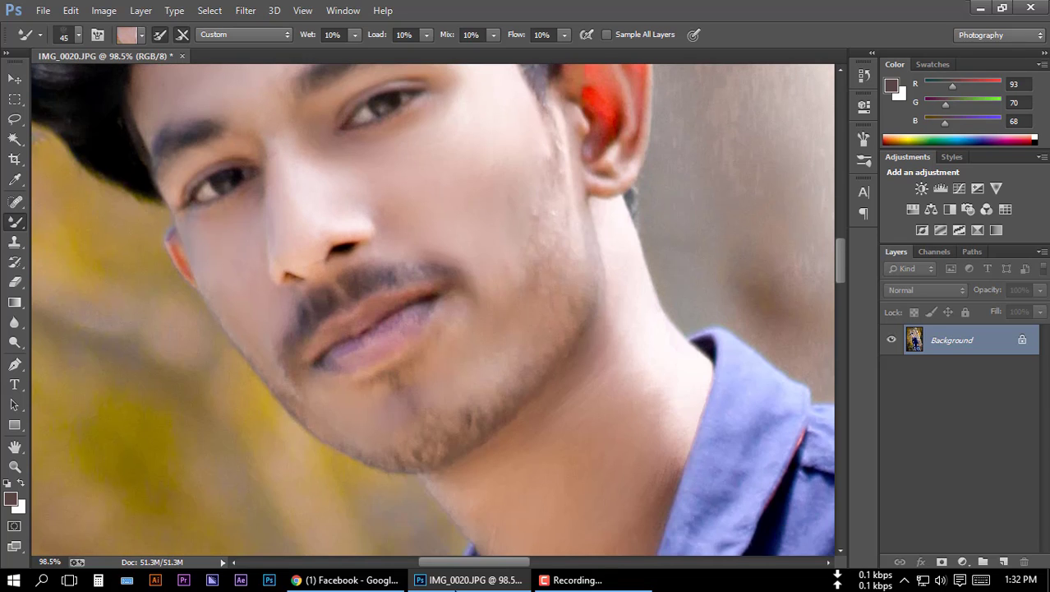
Set the foreground colour to ff1400
left_click(10, 498)
type("ff1400")
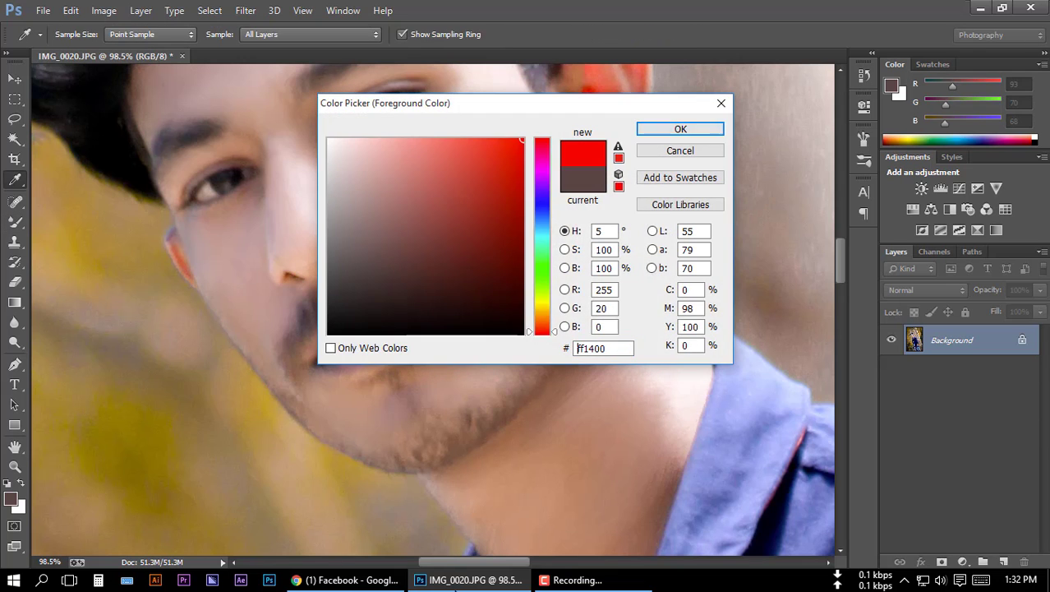
key("Return")
Shrink the brush to 30, sample skin and blend the lips smooth, then zoom out
scroll(411, 353, "up", 5)
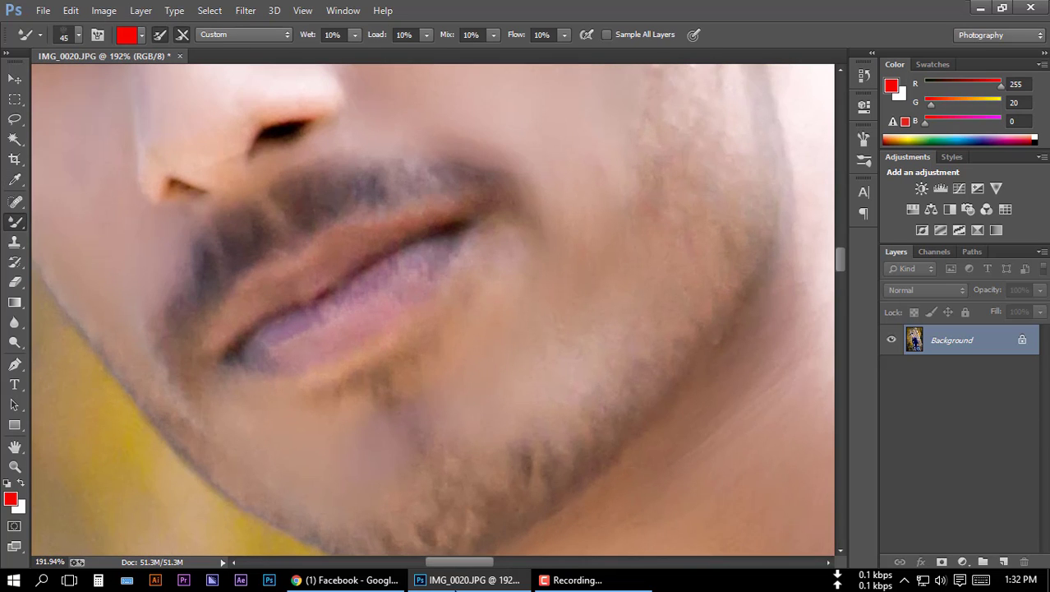
key("bracketleft")
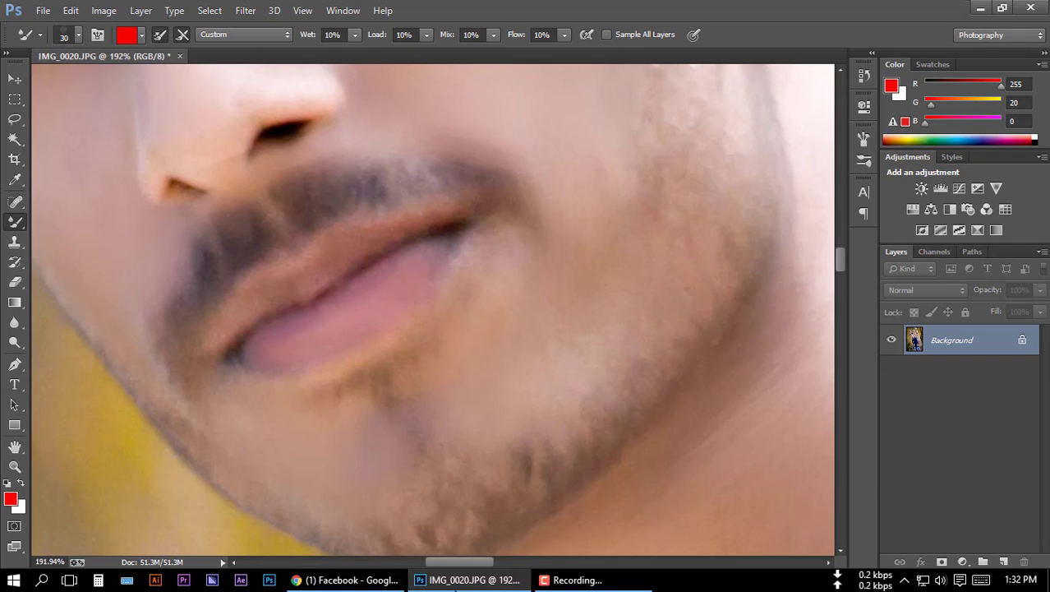
left_click(576, 345, "alt")
scroll(620, 306, "down", 3)
scroll(620, 306, "down", 3)
scroll(620, 306, "down", 2)
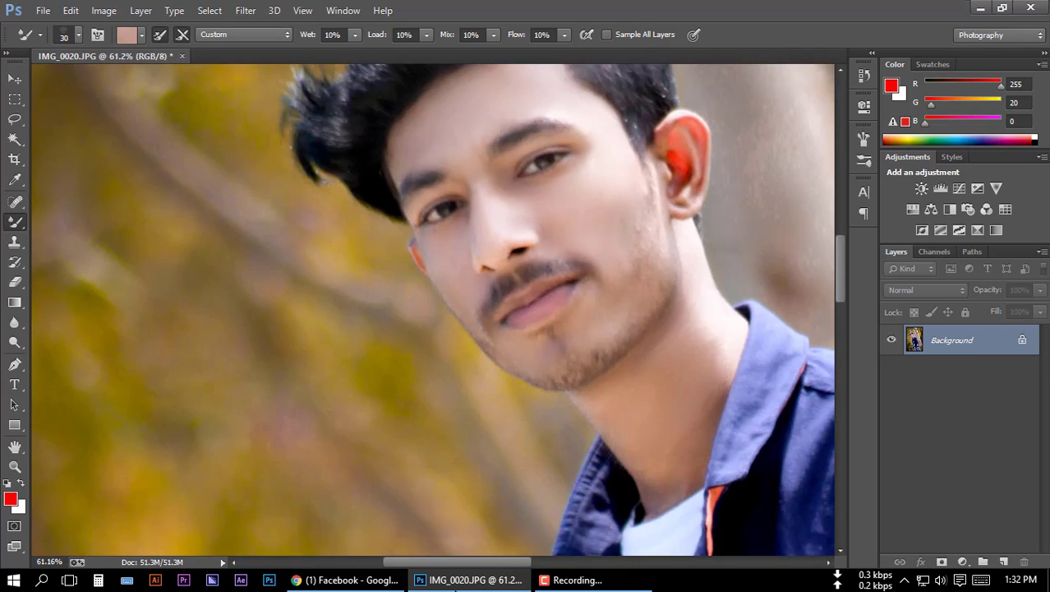
scroll(620, 305, "down", 1)
scroll(620, 306, "down", 1)
scroll(621, 306, "down", 1)
scroll(621, 305, "down", 1)
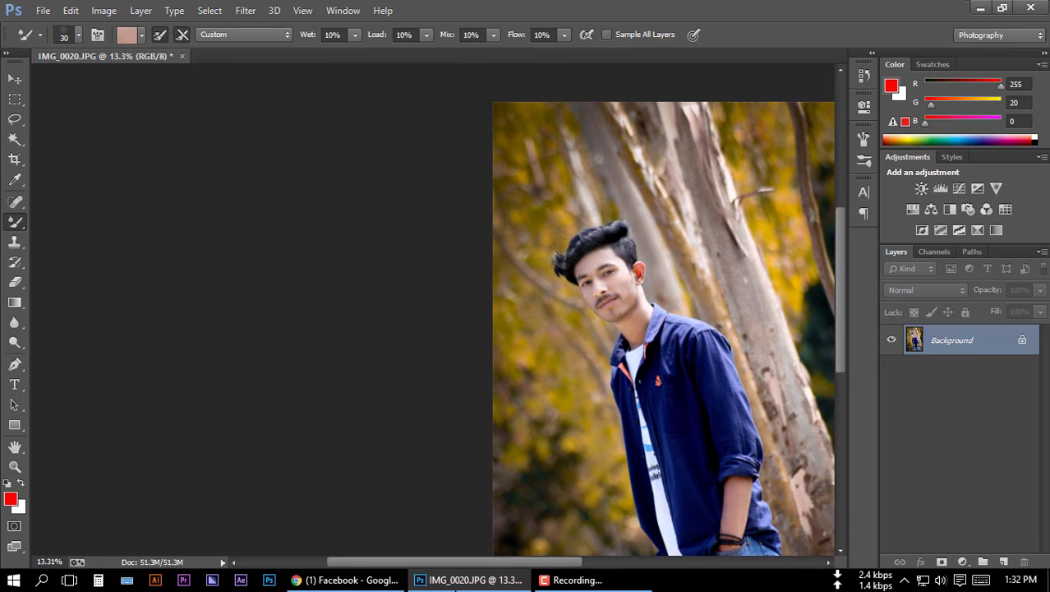
left_click(246, 10)
Reopen the Camera Raw Filter and raise Blacks to +93
left_click(285, 99)
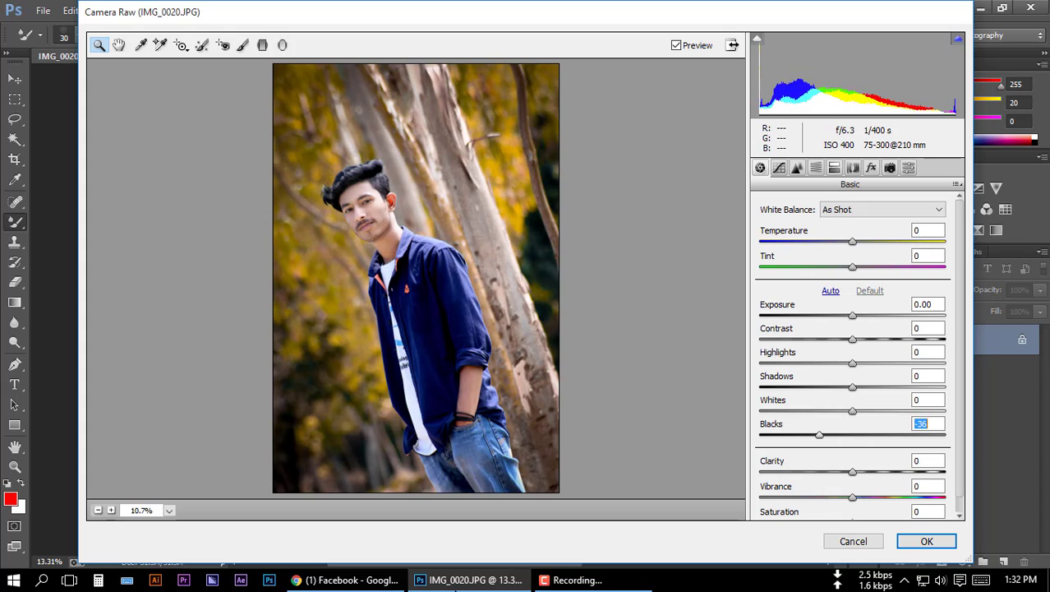
key("shift+Down")
key("shift+Down")
key("Down")
key("Down")
key("Down")
key("shift+Up")
key("shift+Up")
key("shift+Up")
key("Up")
key("Up")
key("Up")
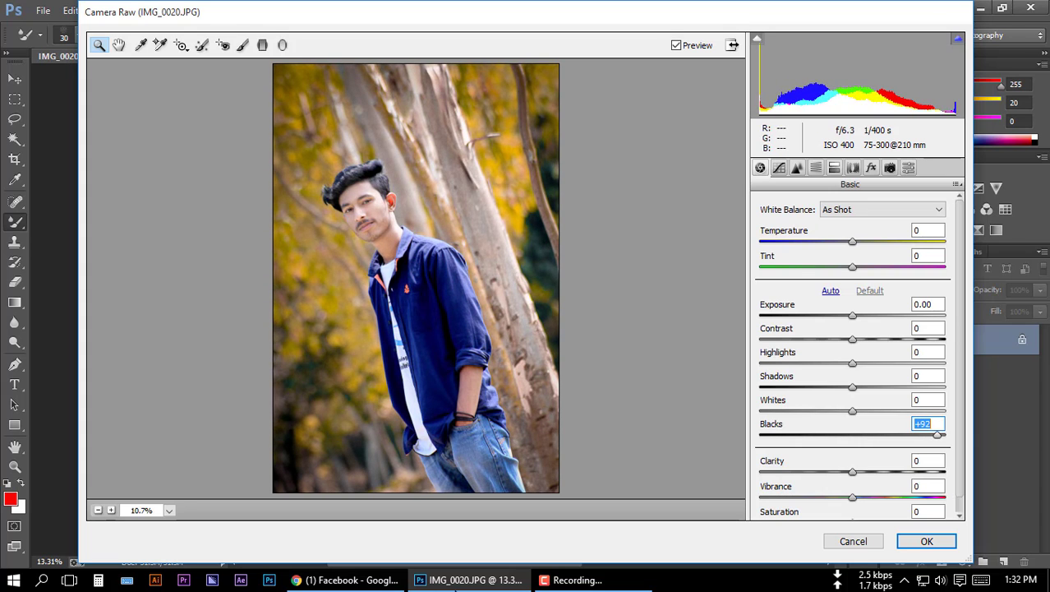
key("Up")
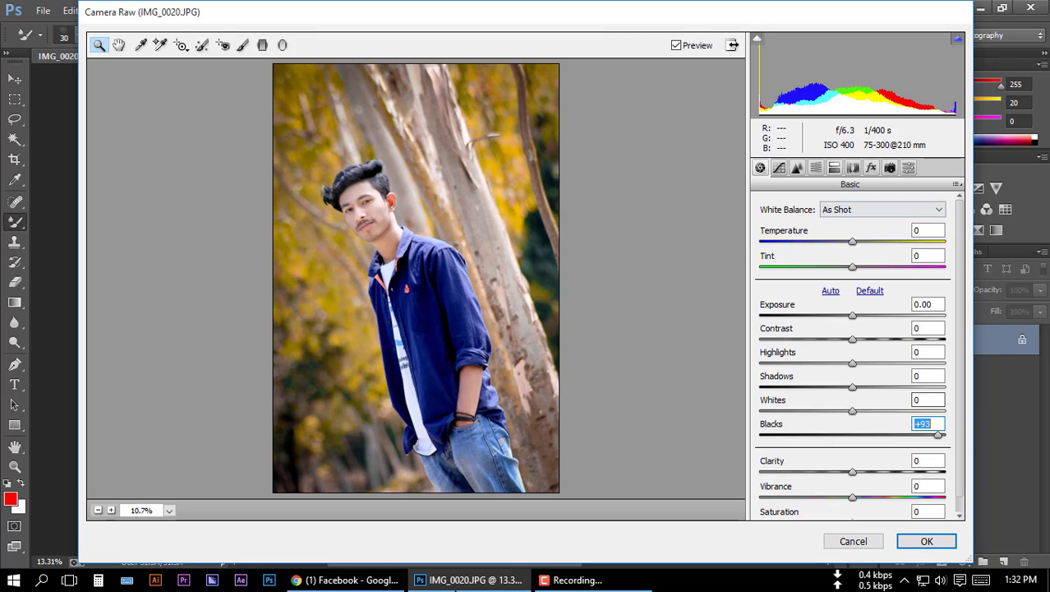
Set HSL luminance to Reds -20 and Oranges -24, then apply the filter
left_click(816, 167)
left_click(850, 226)
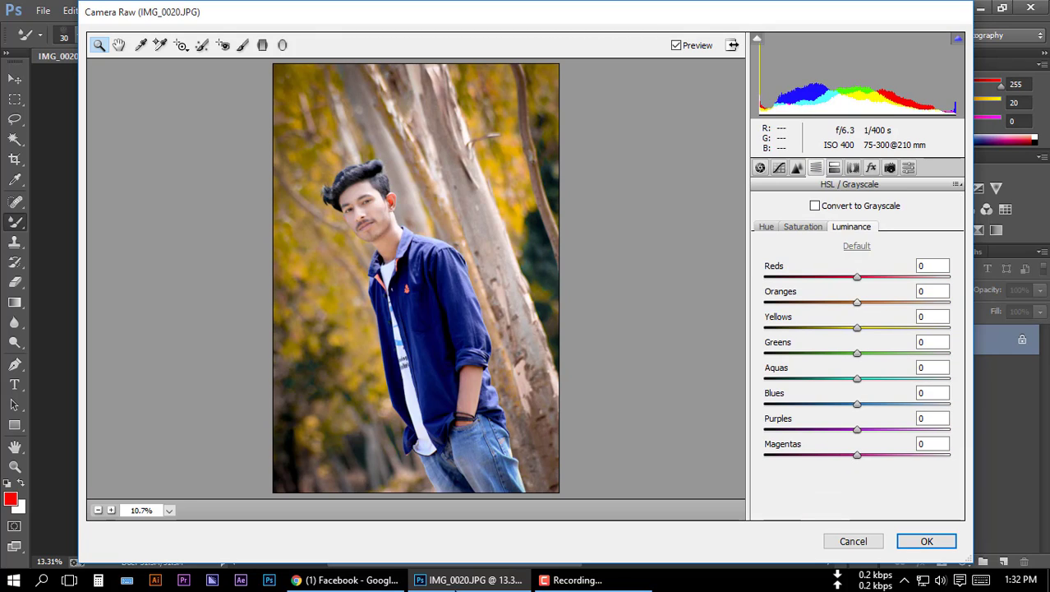
left_click(932, 291)
key("shift+Down")
key("Down")
key("Down")
left_click(932, 265)
key("shift+Down")
key("shift+Down")
key("Up")
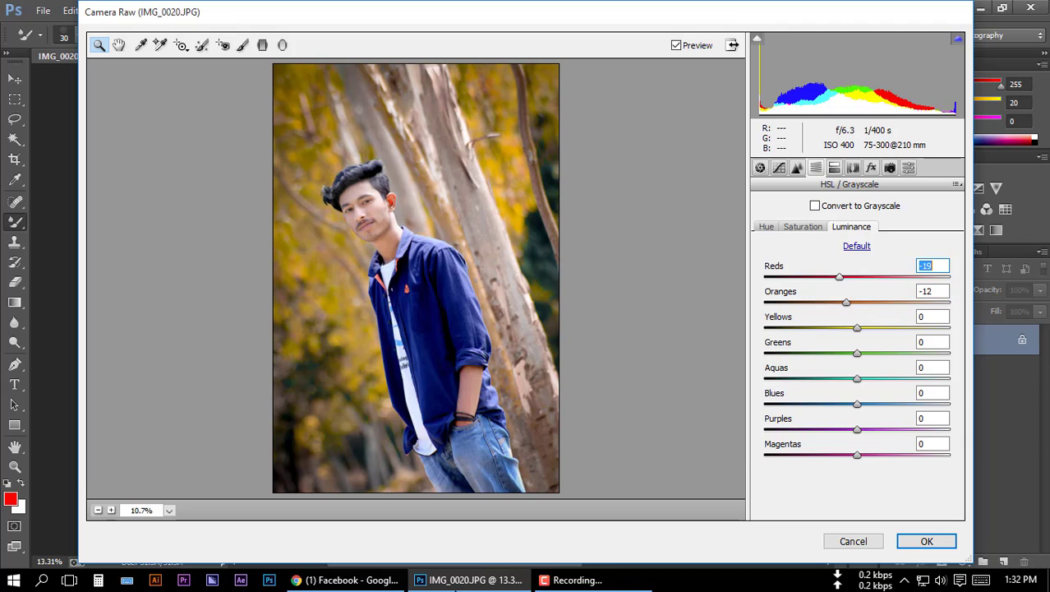
left_click(932, 291)
key("shift+Down")
key("Down")
key("Down")
key("Down")
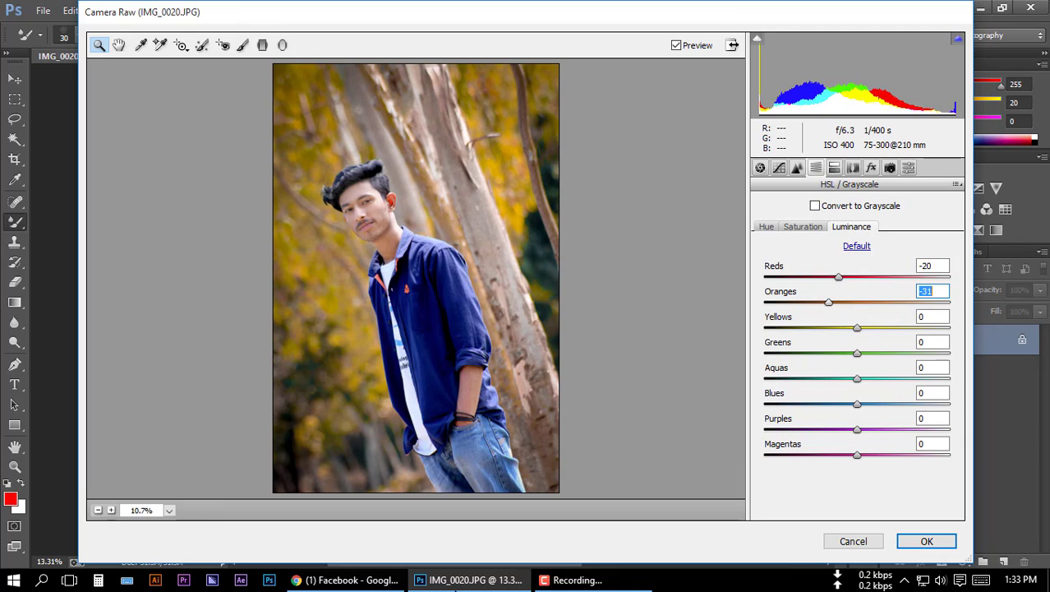
key("Up")
key("Up")
left_click(872, 167)
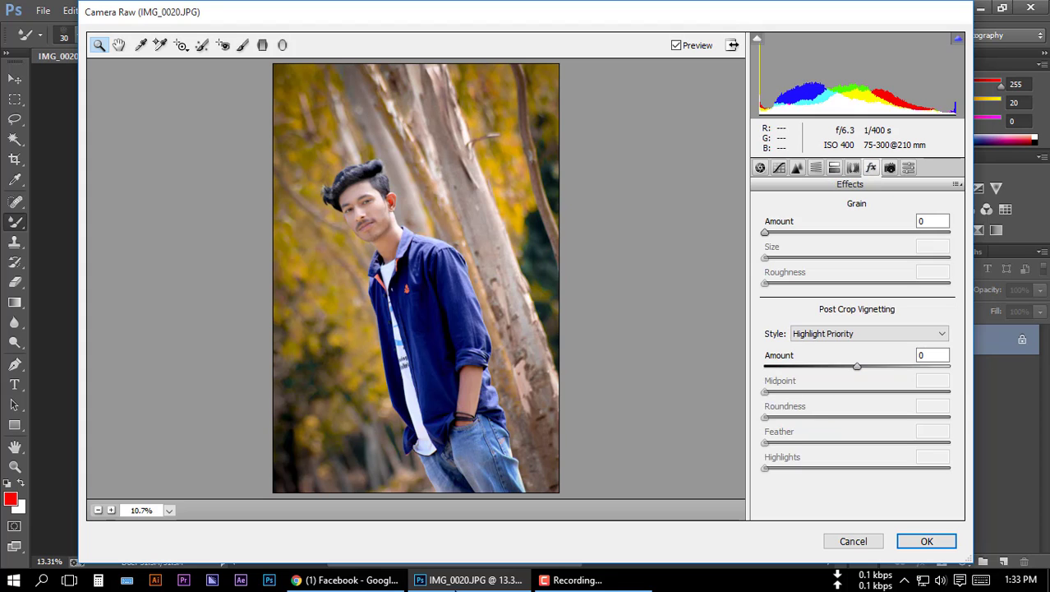
left_click(927, 541)
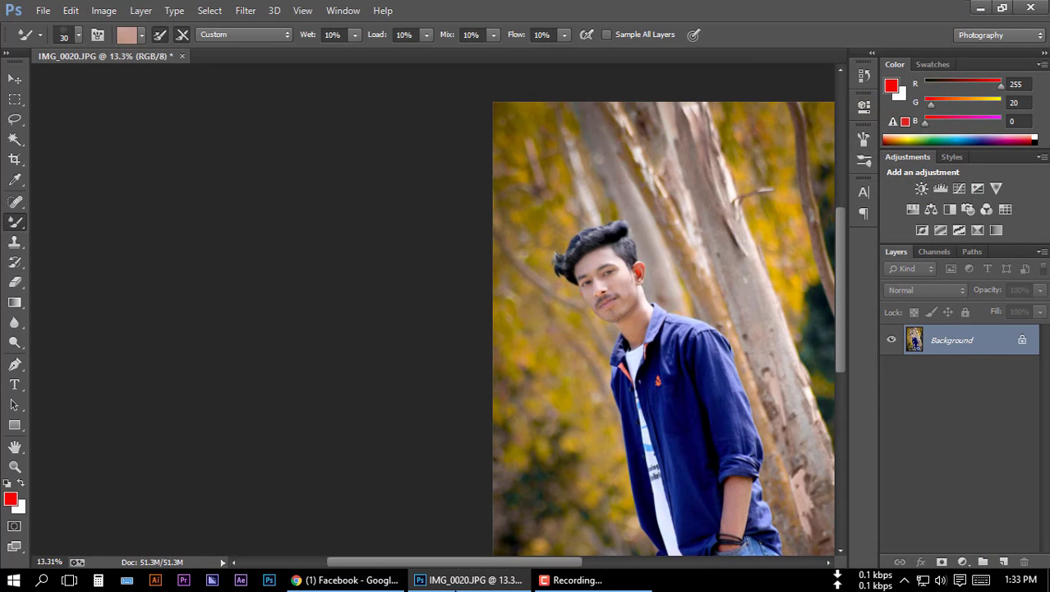
Reopen the Camera Raw Filter with Whites at +21 and Highlights at -1
key("ctrl+minus")
left_click(245, 10)
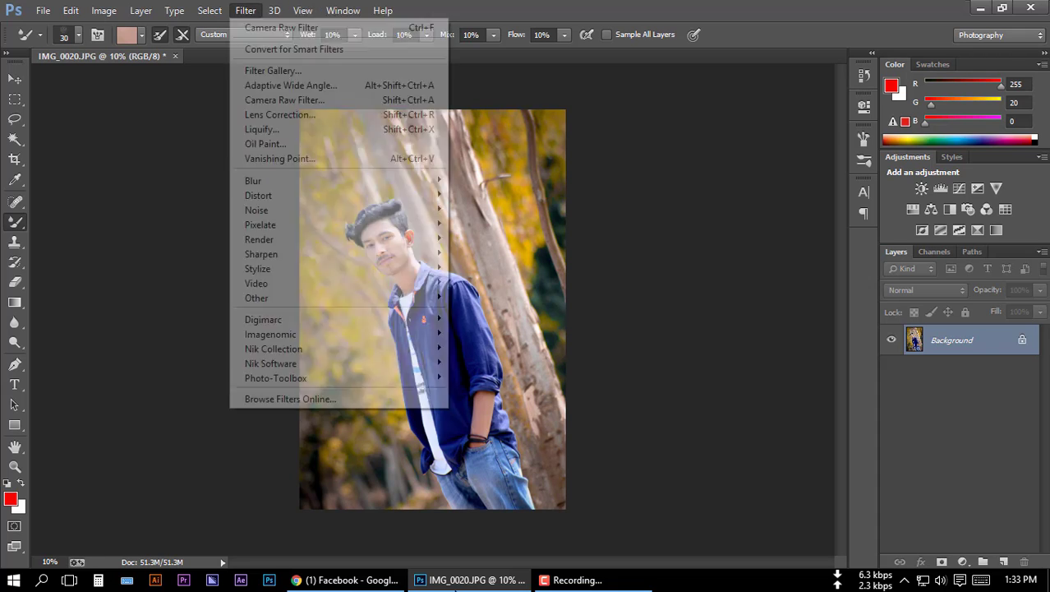
left_click(279, 100)
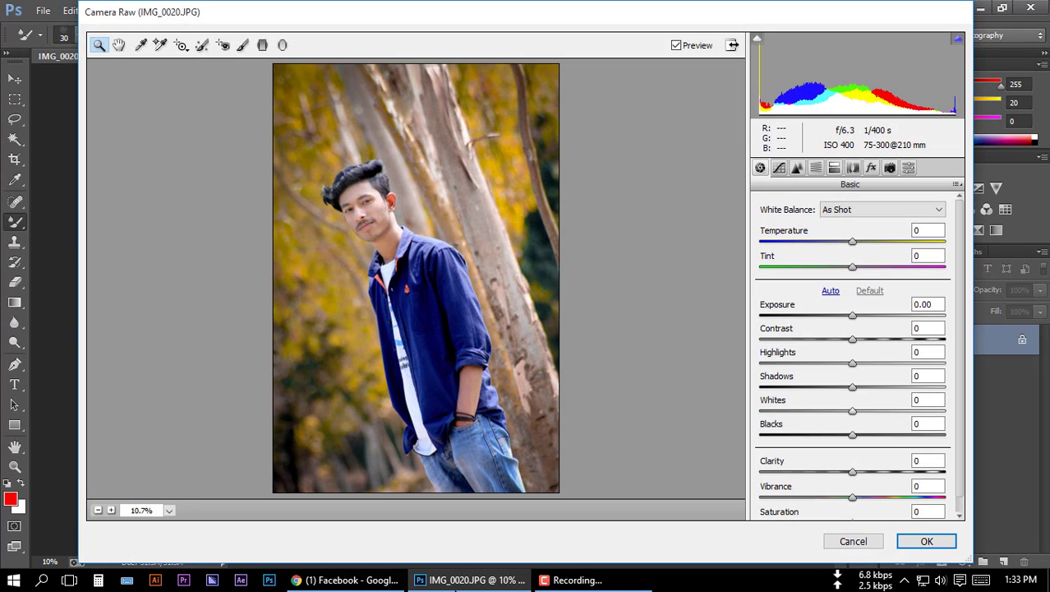
left_click(927, 399)
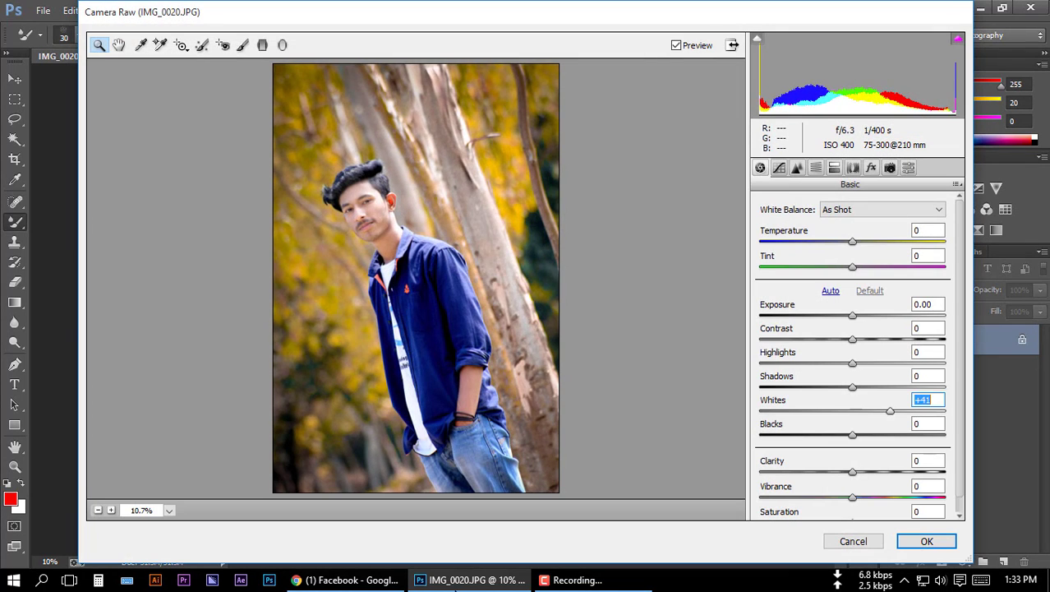
scroll(927, 399, "up", 20)
scroll(927, 399, "down", 7)
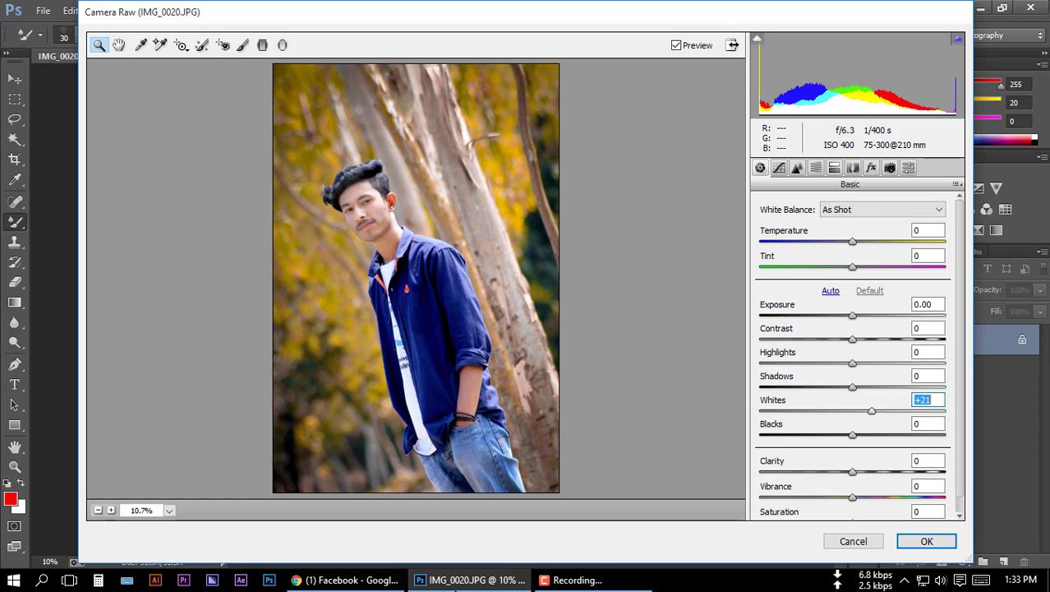
left_click(927, 352)
scroll(927, 352, "down", 20)
scroll(927, 352, "up", 20)
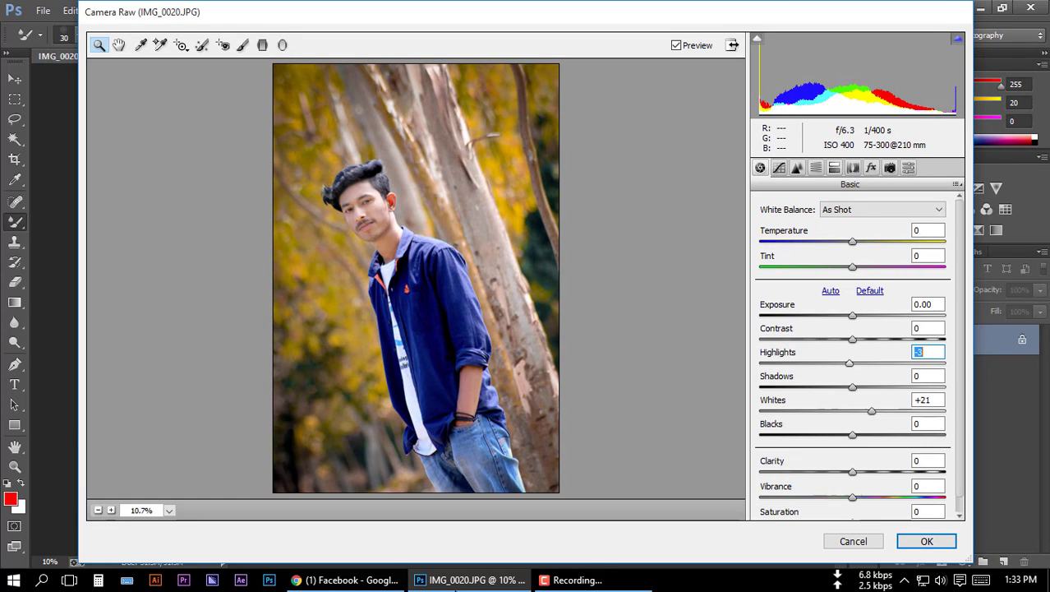
Raise Contrast to +27, leave Clarity at 0, and apply the adjustments
left_click(927, 328)
scroll(927, 328, "up", 20)
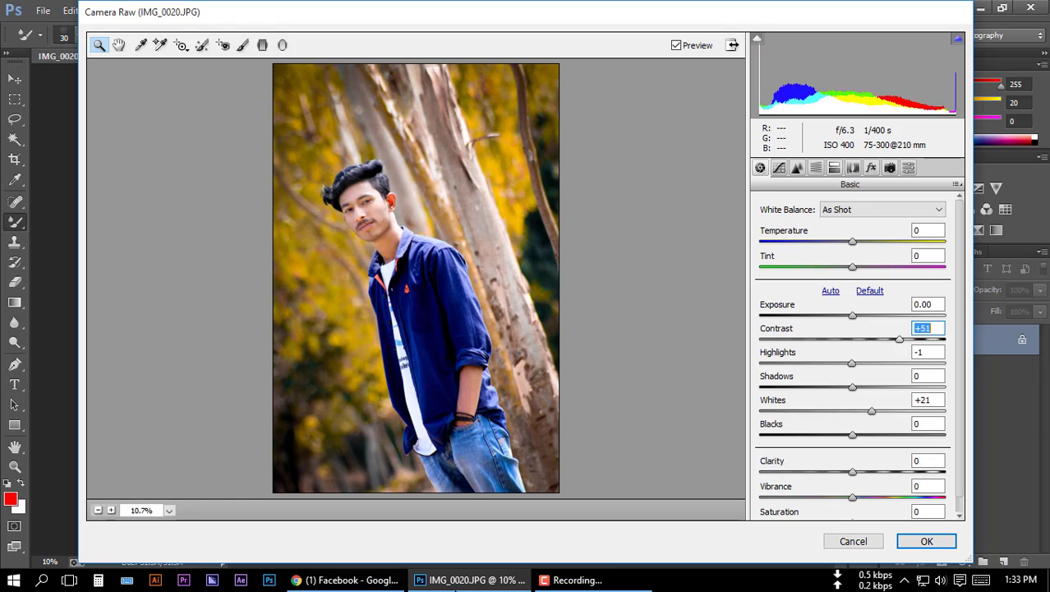
scroll(927, 328, "up", 1)
scroll(927, 328, "up", 1)
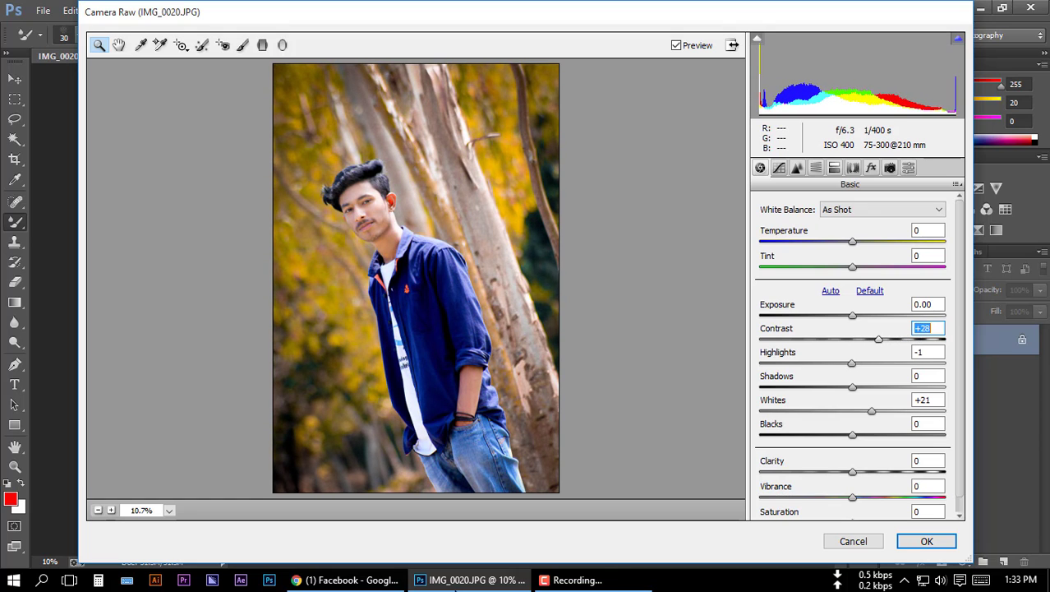
scroll(927, 328, "up", 1)
left_click(927, 460)
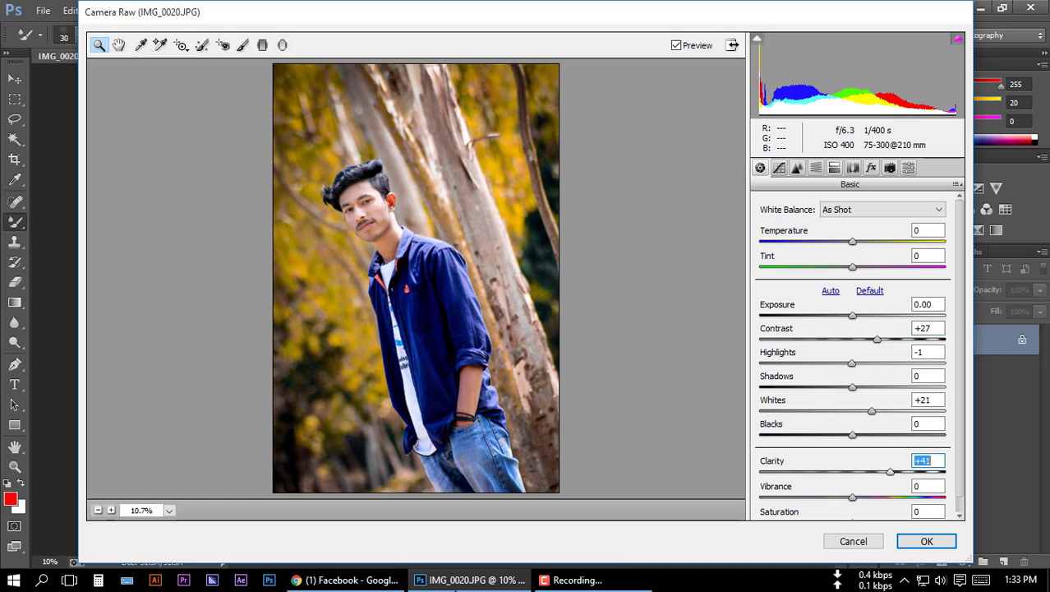
scroll(927, 460, "down", 2)
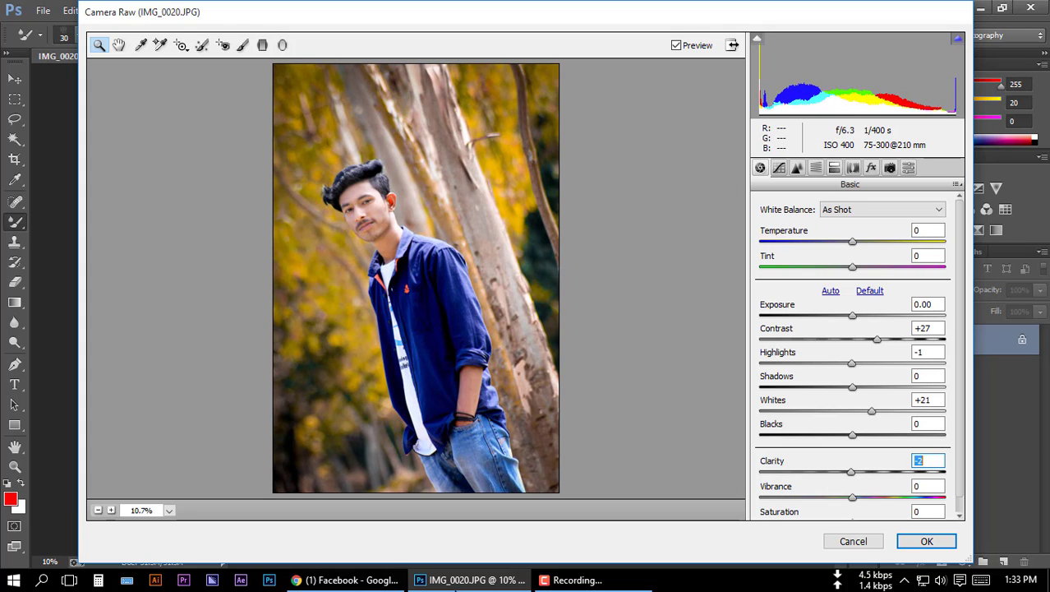
scroll(927, 460, "up", 1)
scroll(927, 460, "up", 1)
key("Return")
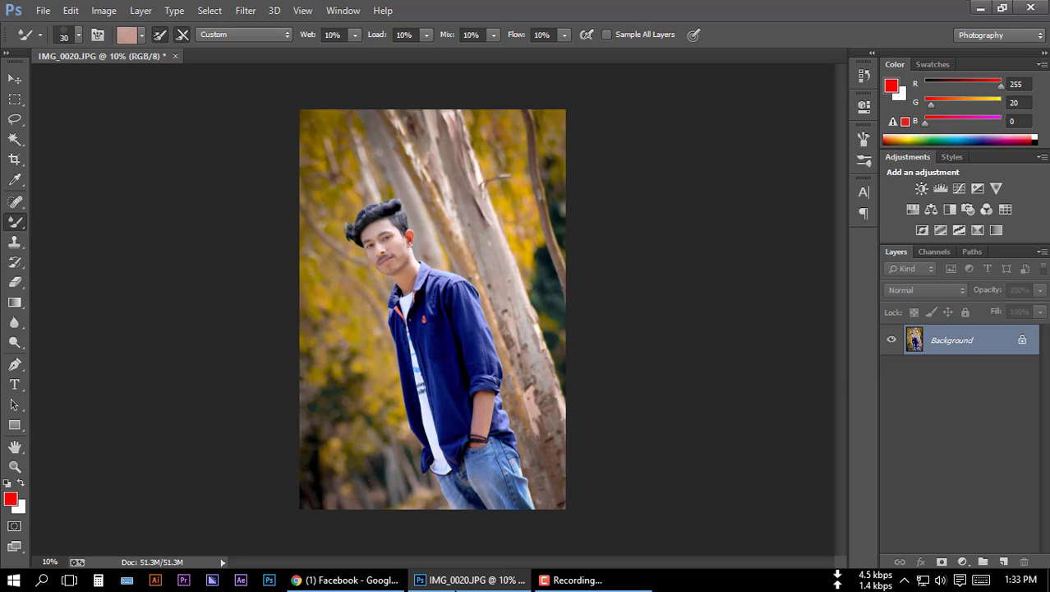
Crop with the left and bottom edges pulled outward for a white border, and commit
scroll(433, 309, "up", 2)
scroll(432, 309, "down", 1)
key("c")
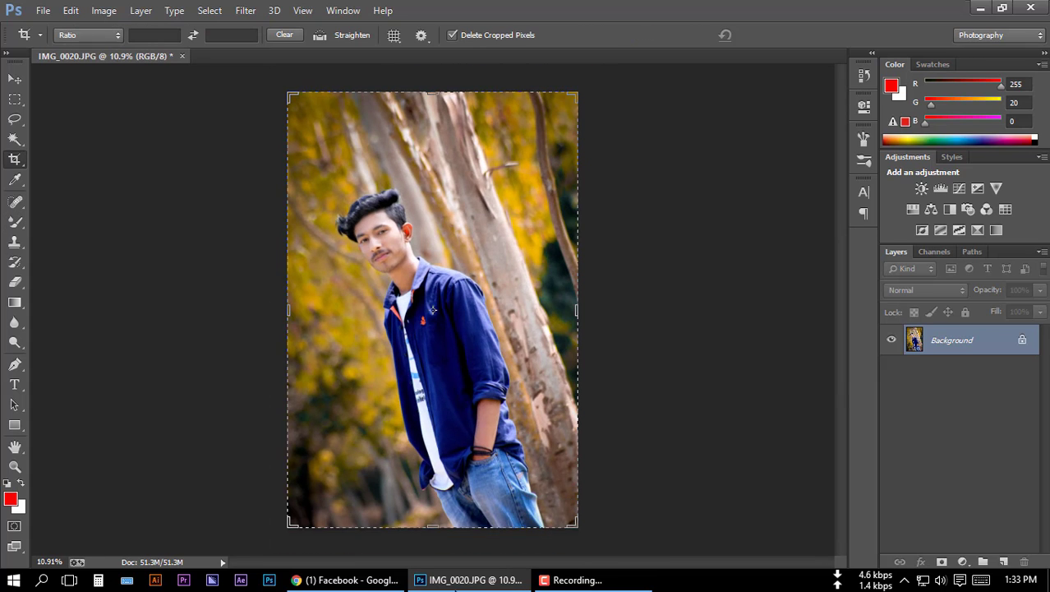
left_click_drag(287, 309, 288, 309)
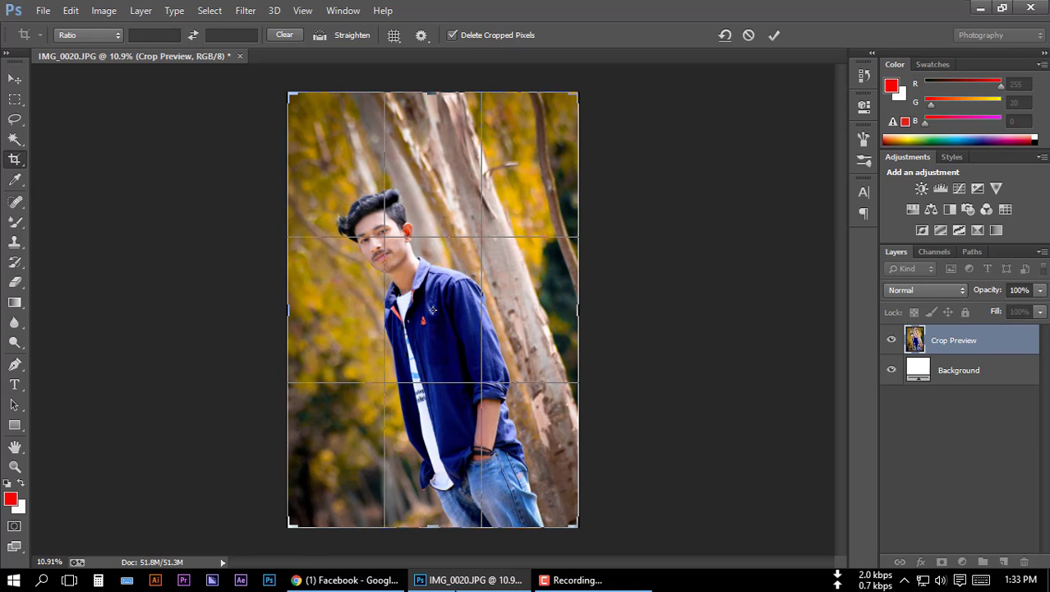
left_click_drag(432, 526, 432, 527)
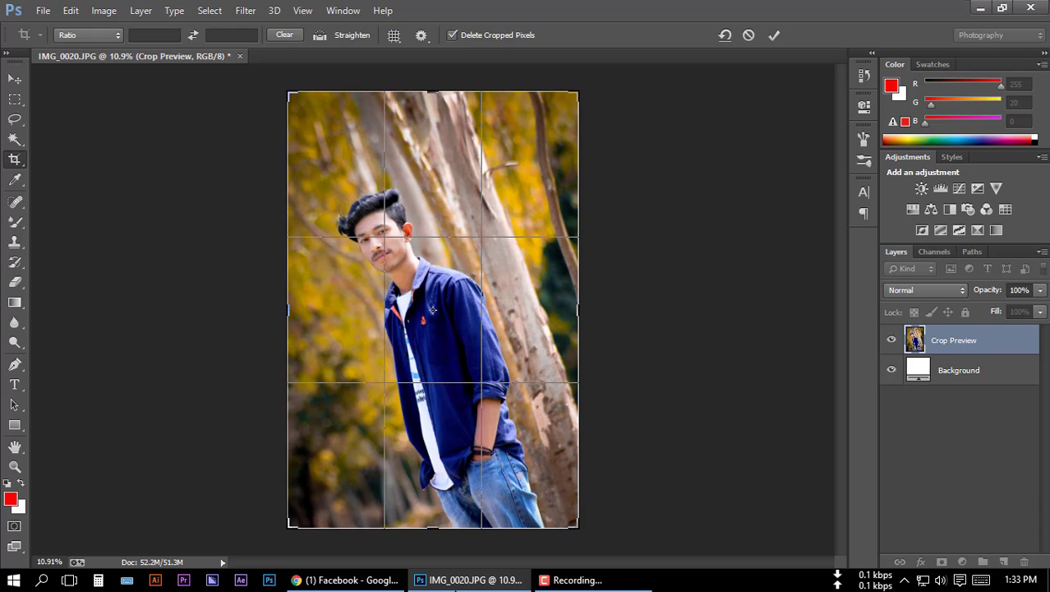
key("Return")
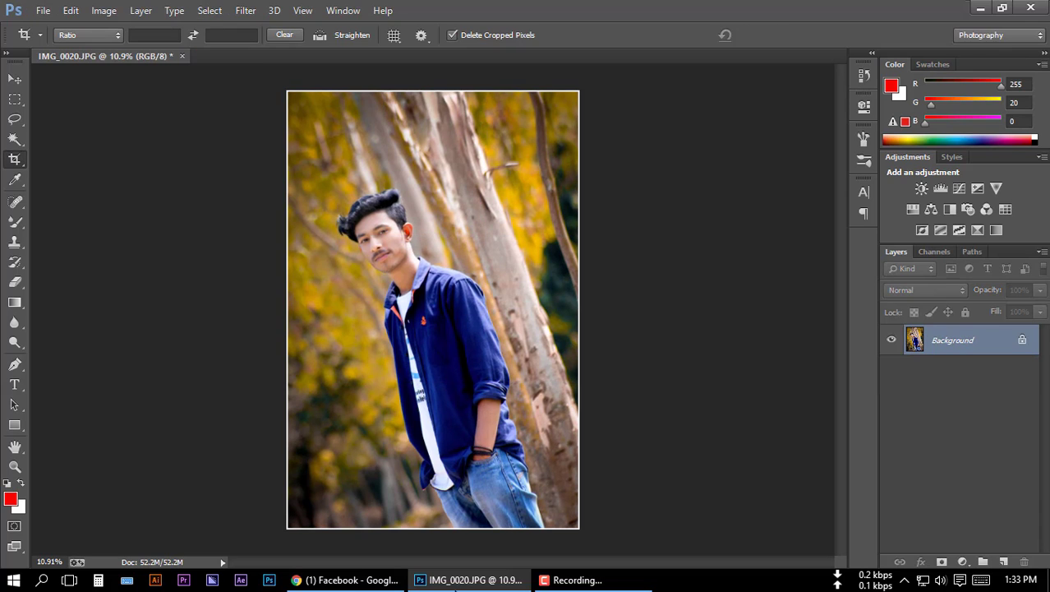
Apply another Camera Raw pass that sets Blacks to -48
scroll(390, 224, "up", 10)
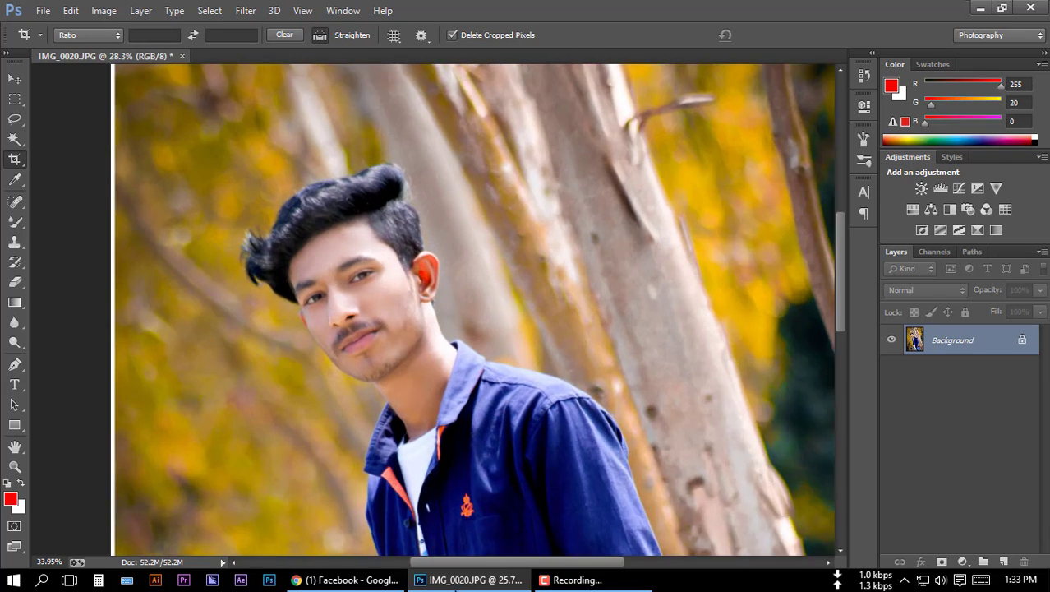
key("ctrl+0")
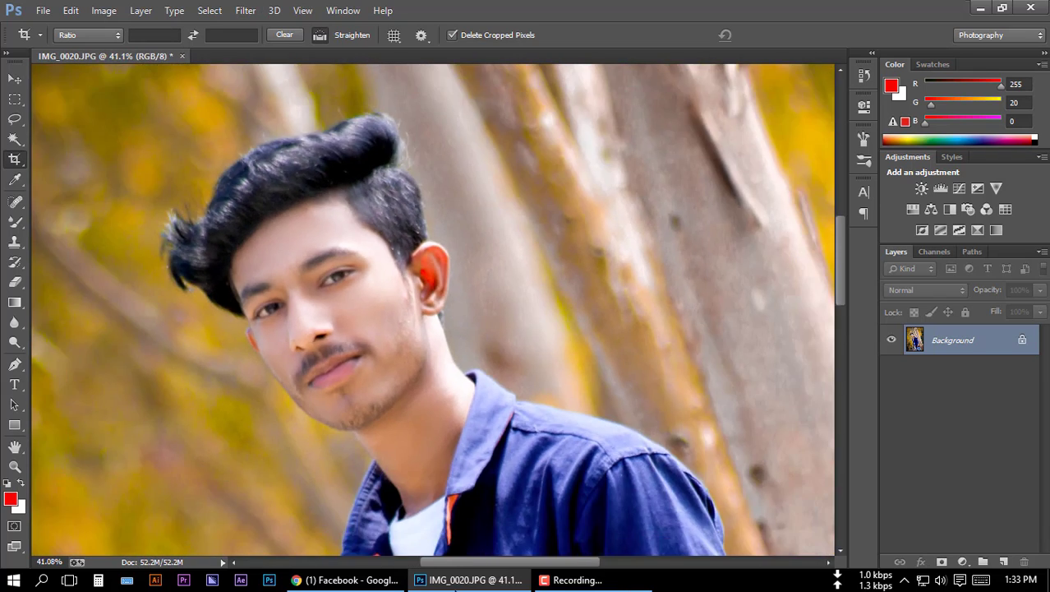
left_click(245, 10)
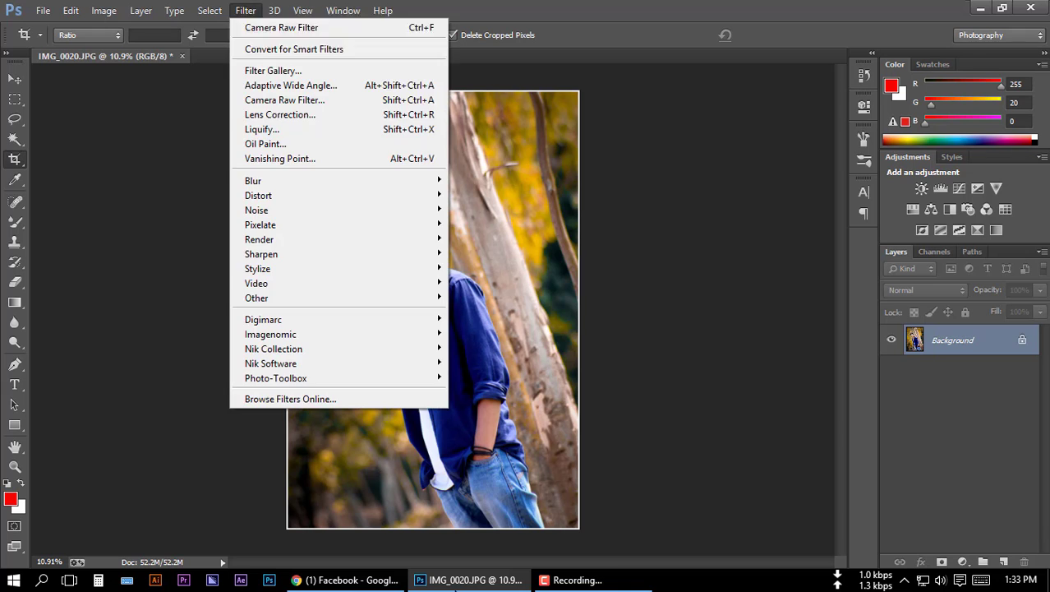
key("Escape")
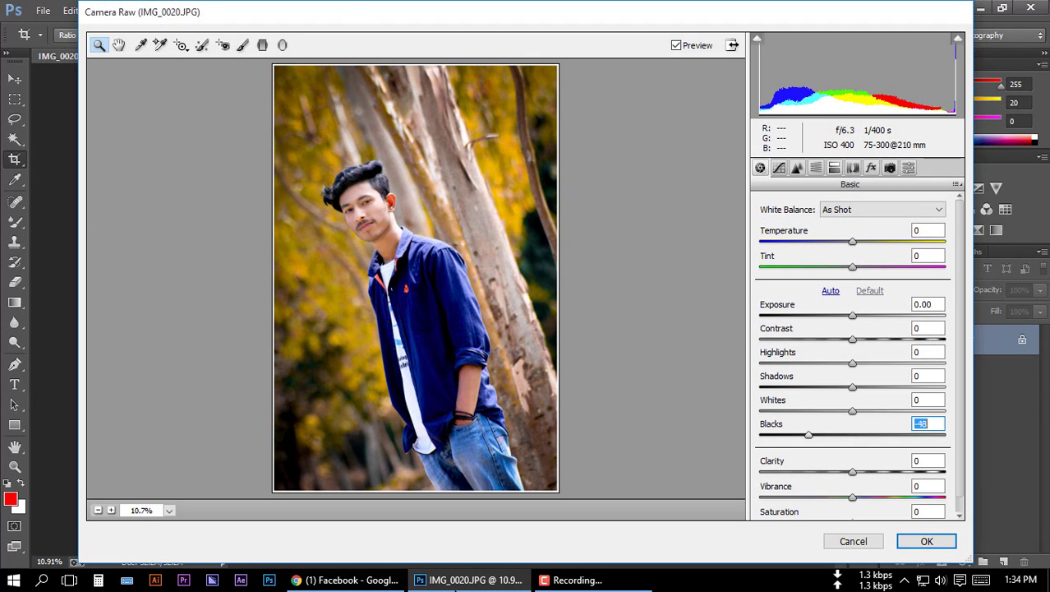
key("Return")
Place the file 'Rsk Rew Bow Photography 2' into the photo
left_click(43, 10)
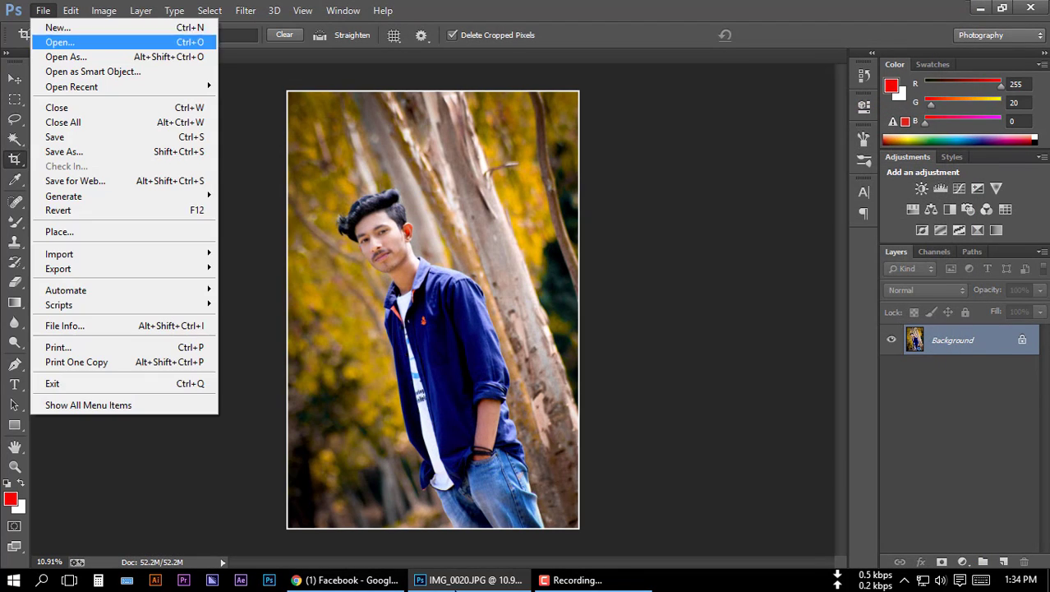
left_click(49, 230)
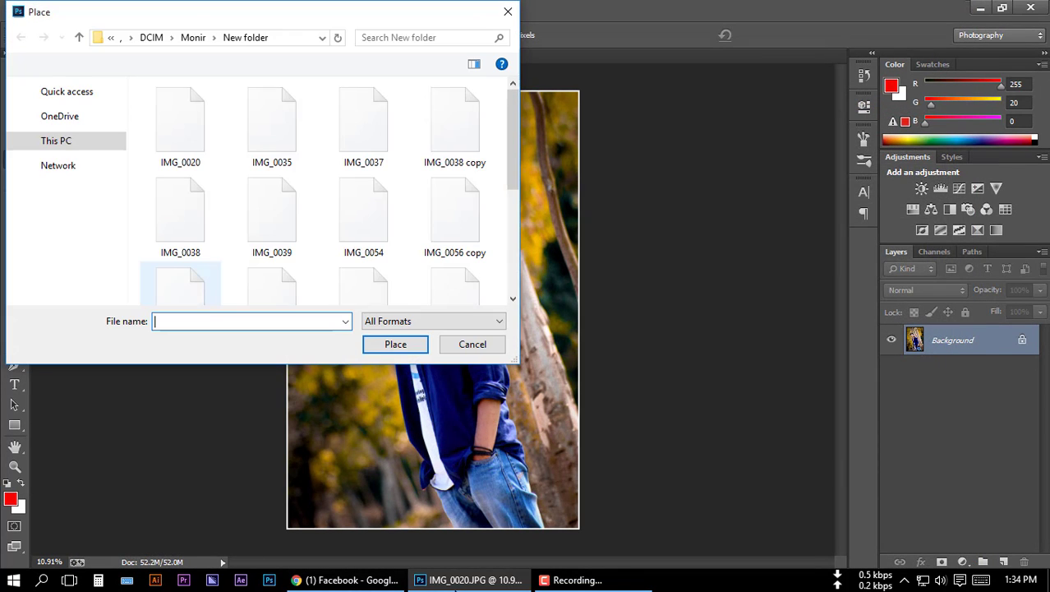
left_click(80, 239)
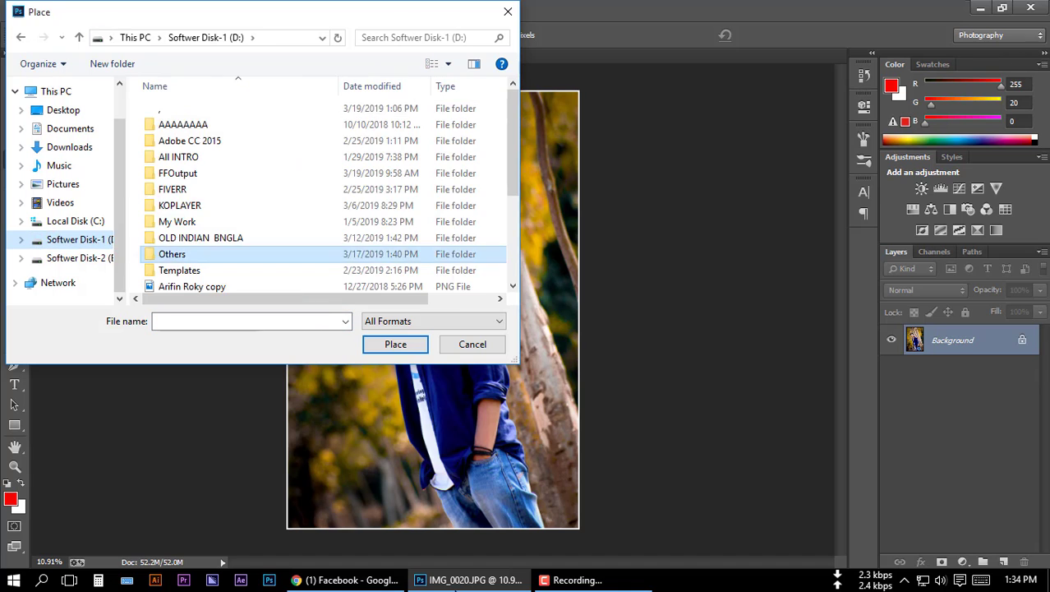
scroll(320, 189, "down", 2)
left_click(216, 250)
key("Return")
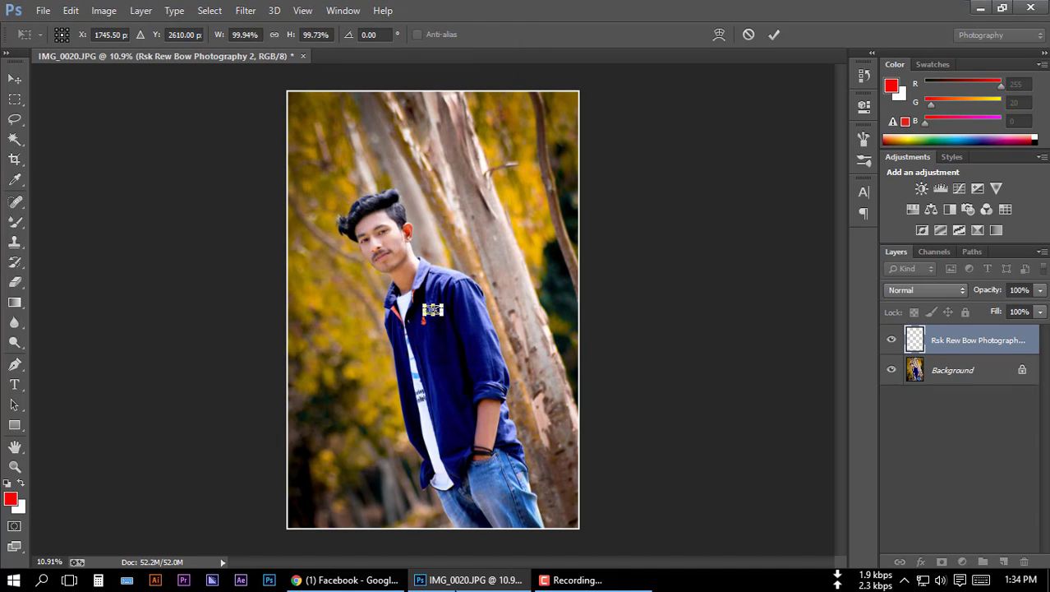
Shrink the watermark and position it in the bottom-left corner, then commit
mouse_move(460, 312)
left_mouse_down()
mouse_move(526, 193)
mouse_move(542, 90)
mouse_move(361, 92)
mouse_move(372, 89)
left_mouse_up()
mouse_move(403, 160)
left_mouse_down()
mouse_move(340, 120)
mouse_move(323, 240)
mouse_move(314, 511)
left_mouse_up()
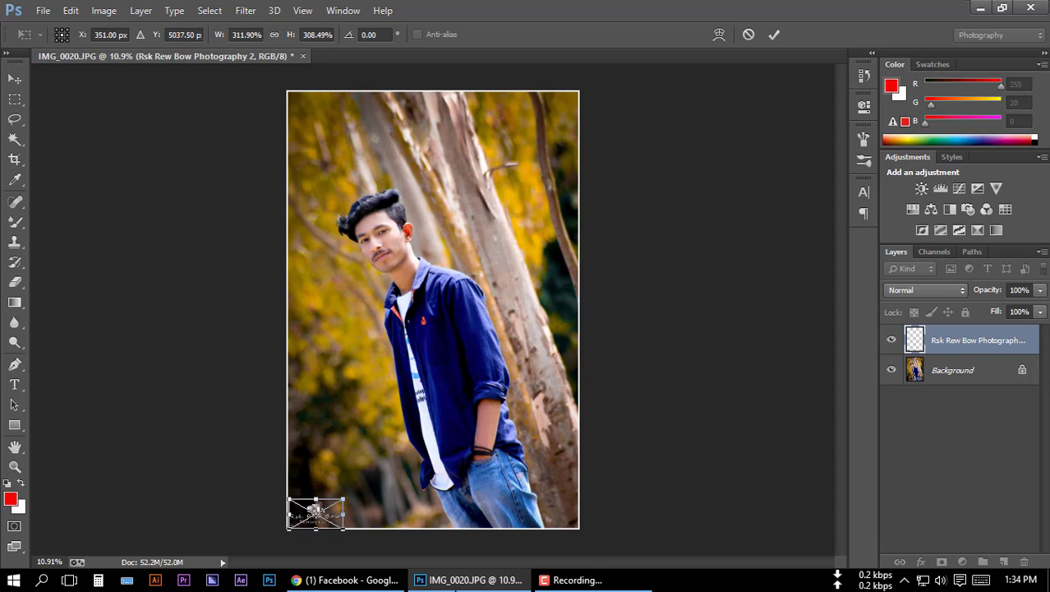
key("Return")
key("c")
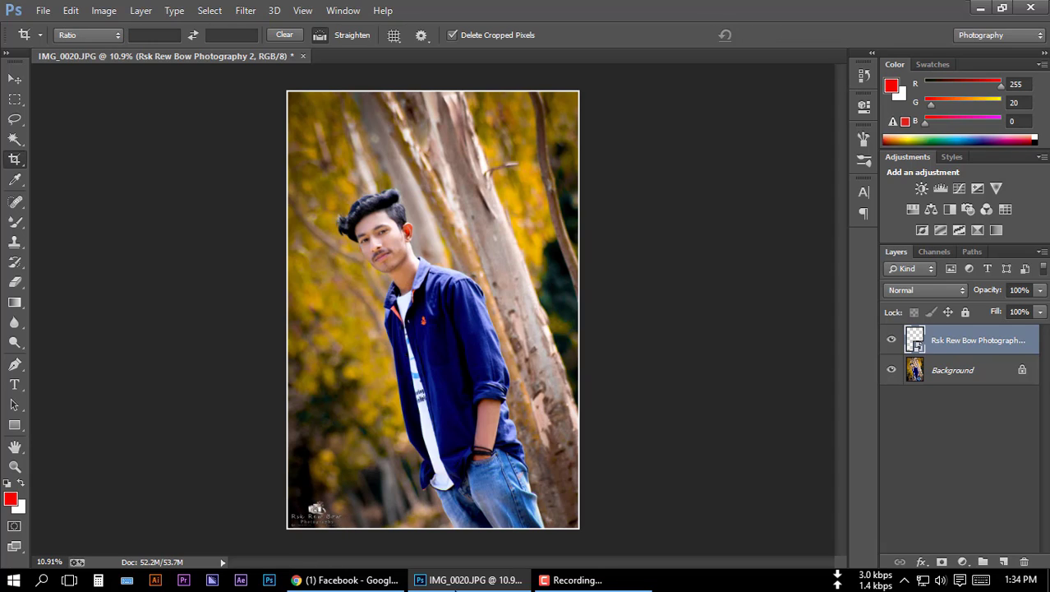
key("ctrl+t")
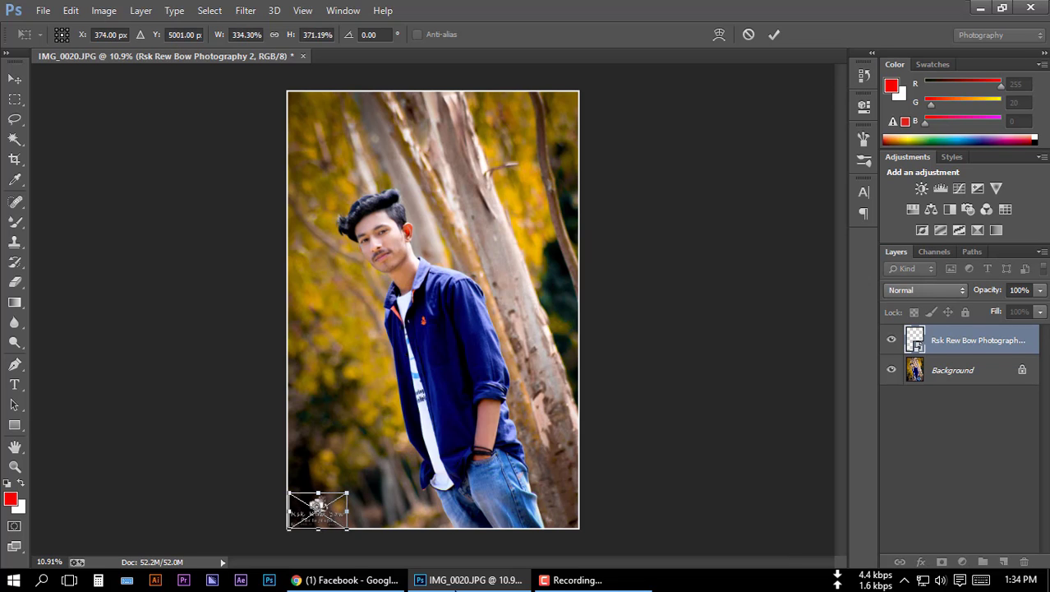
key("Return")
Inspect the watermarked photo and bring up Save As for a copy
scroll(398, 402, "up", 2)
scroll(394, 410, "up", 2)
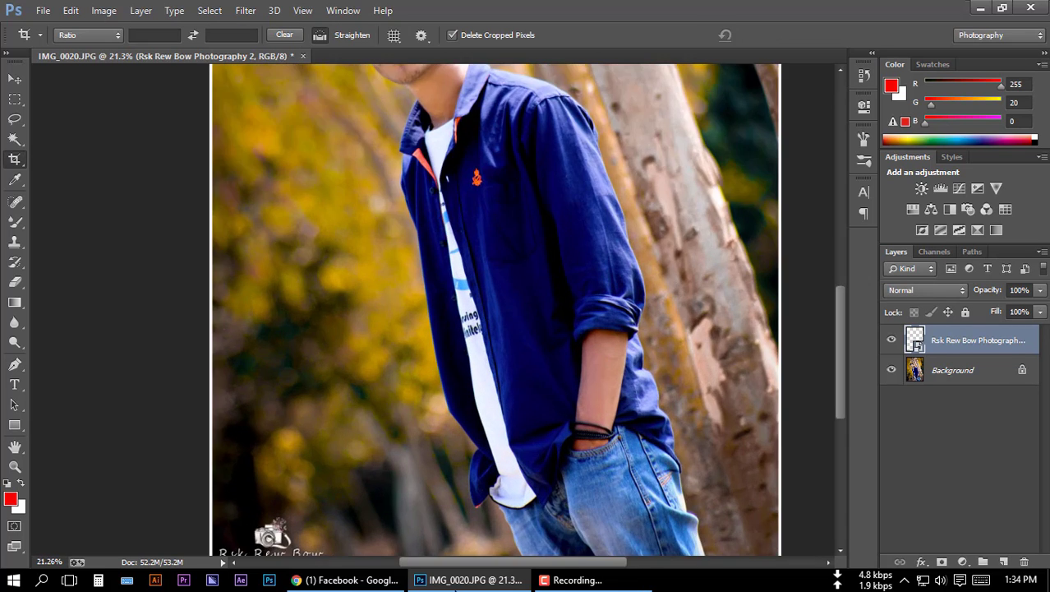
scroll(395, 410, "up", 2)
scroll(395, 411, "down", 3)
scroll(241, 383, "up", 3)
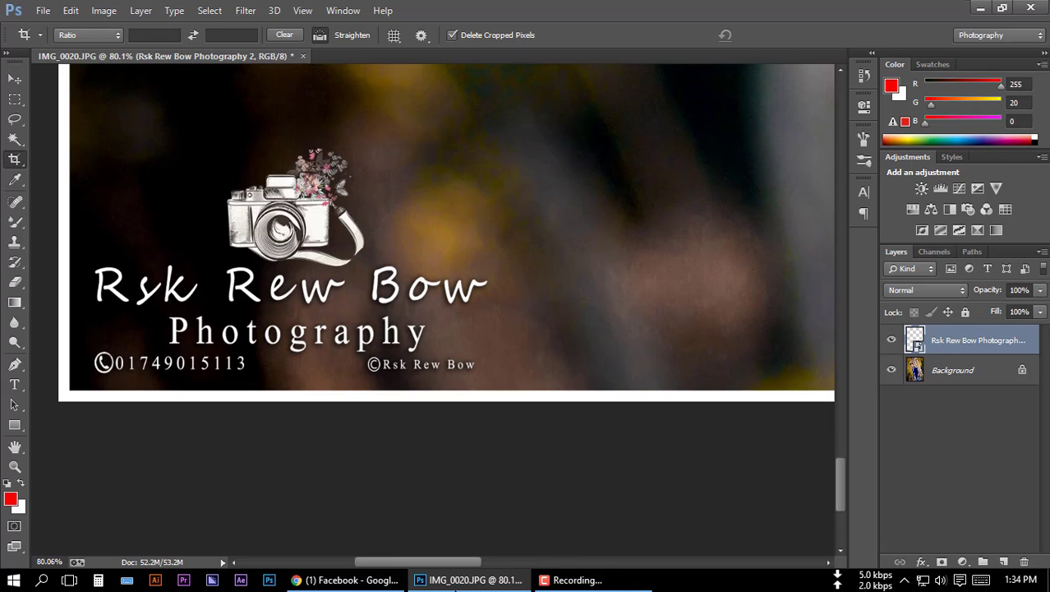
scroll(329, 370, "down", 2)
scroll(329, 370, "down", 2)
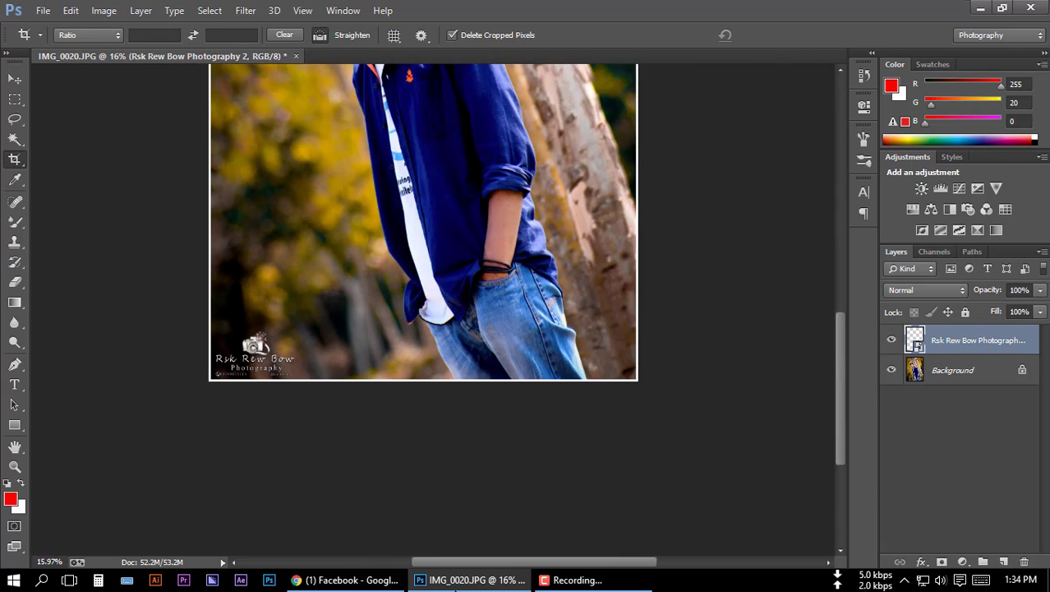
scroll(328, 370, "down", 1)
scroll(433, 309, "up", 1)
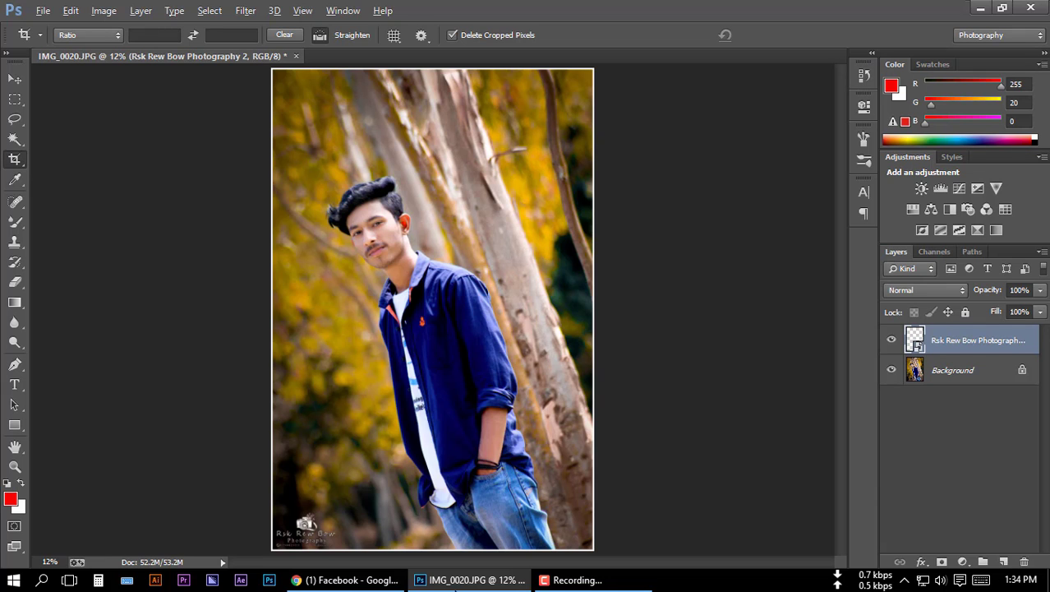
key("ctrl+shift+s")
Save the portrait as a JPEG, starting from the High preset and raising quality to 11
left_click(393, 444)
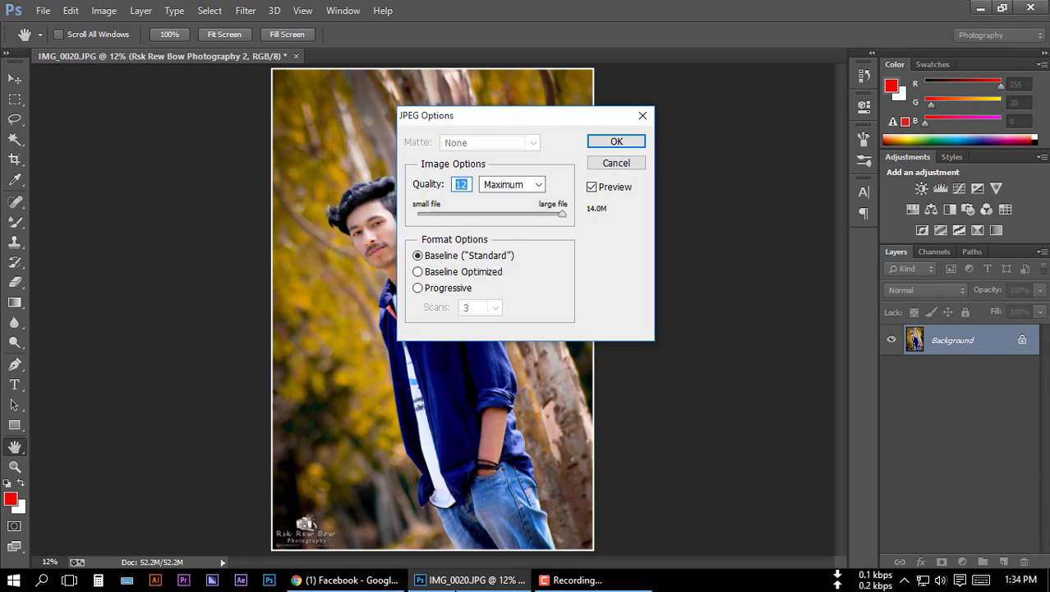
left_click(511, 184)
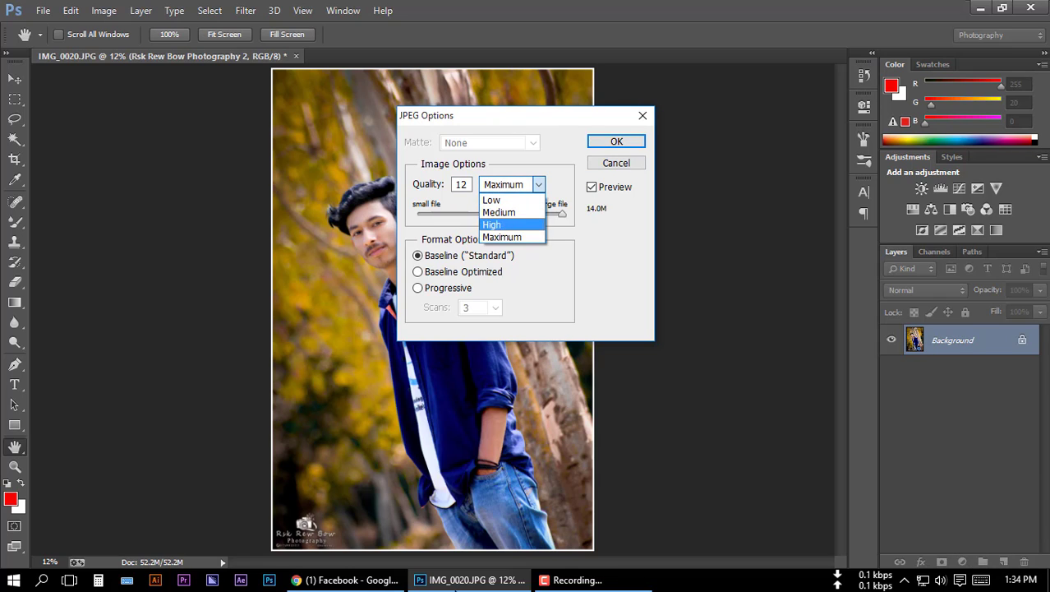
left_click(499, 225)
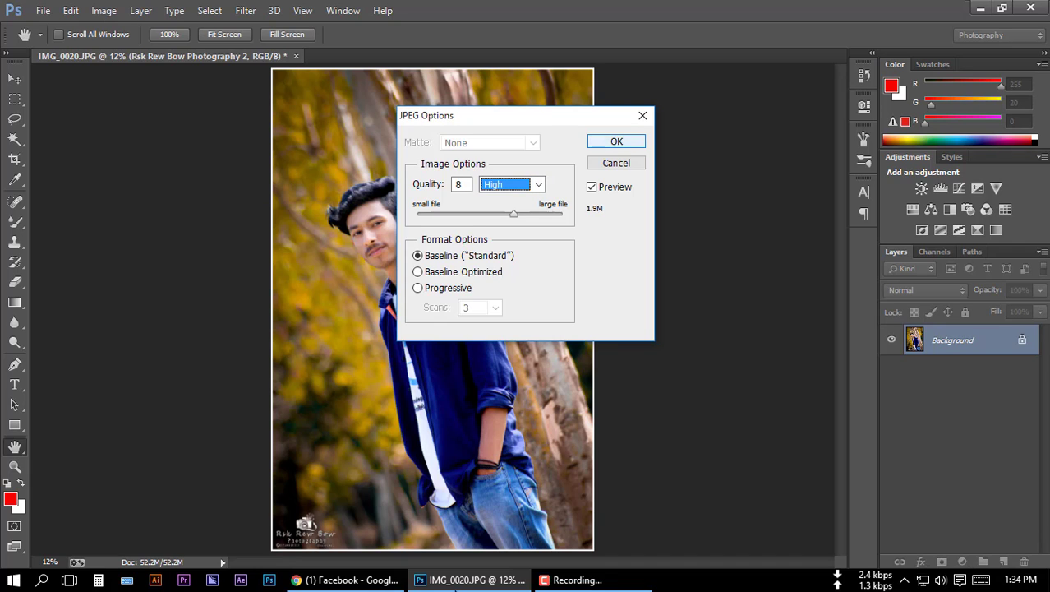
key("shift+Tab")
key("Up")
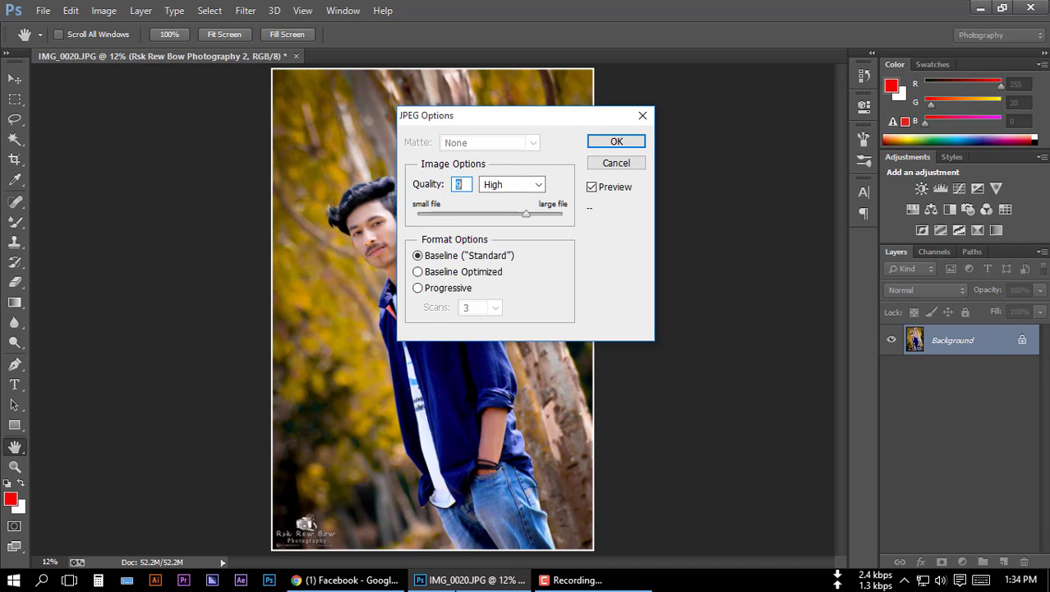
key("Up")
key("Up")
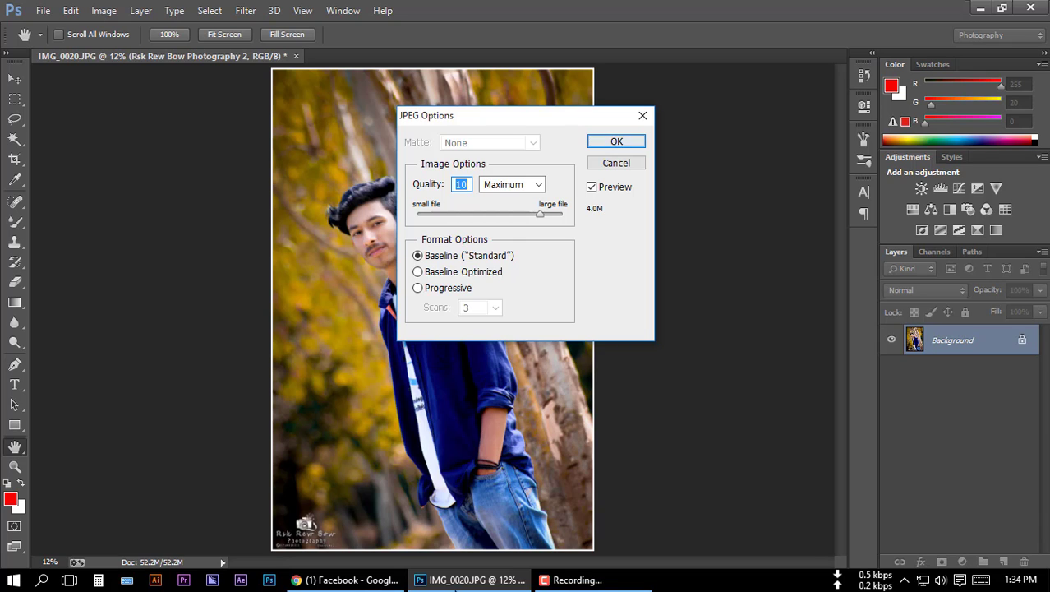
key("Up")
key("Return")
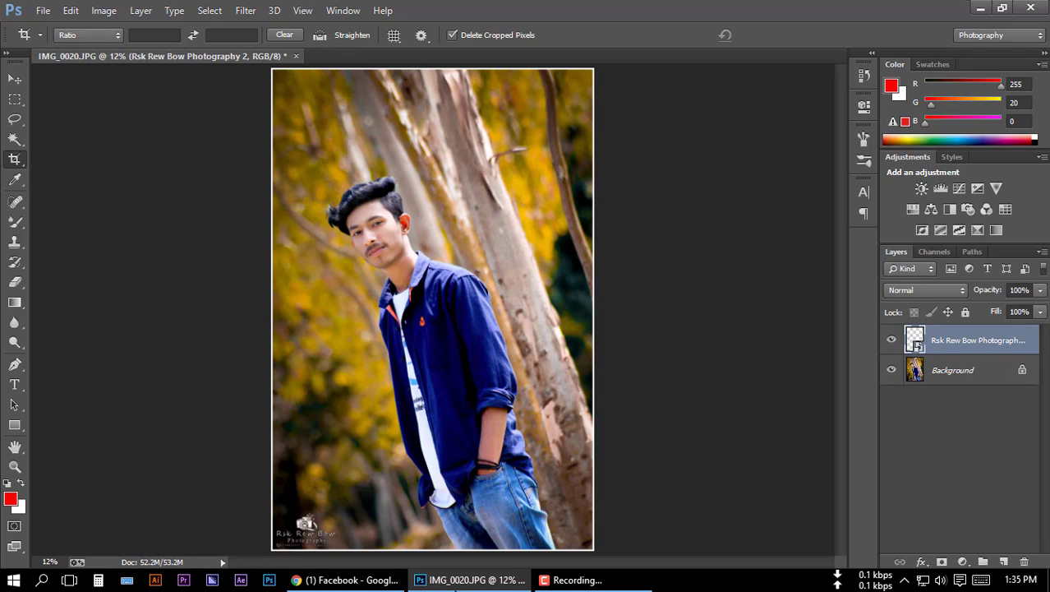
left_click(576, 579)
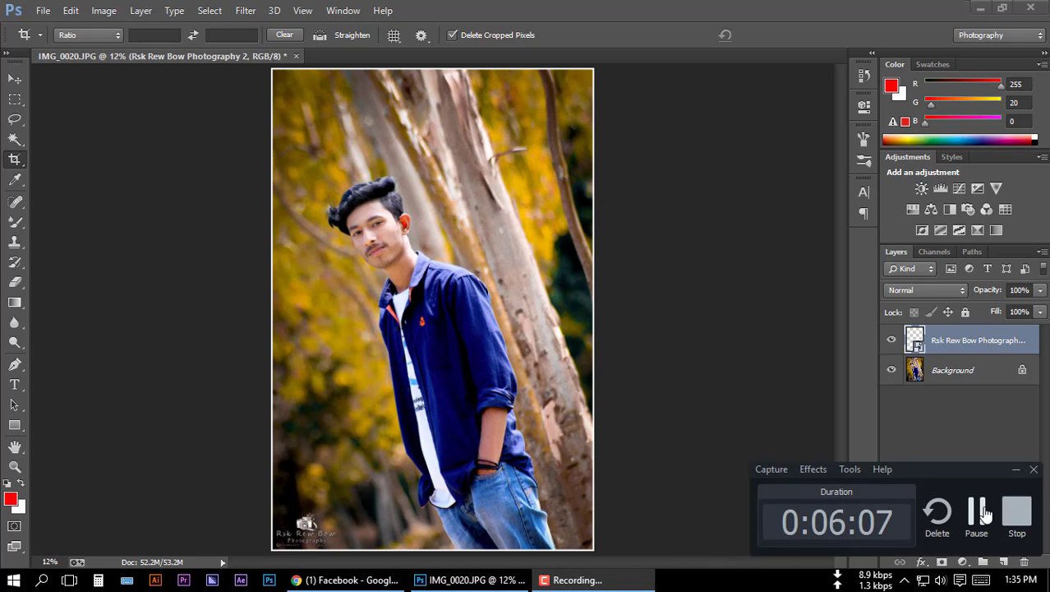